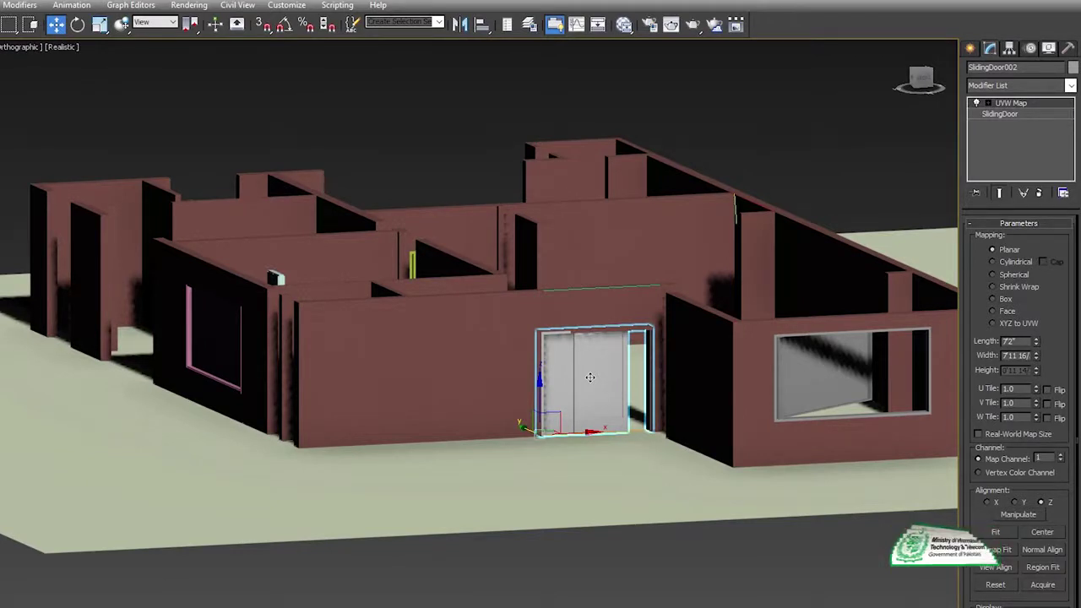
Close the sliding door by setting Open to 0, then bring up the Slate Material Editor.
{"action": "left_click", "coordinate": [980, 115]}
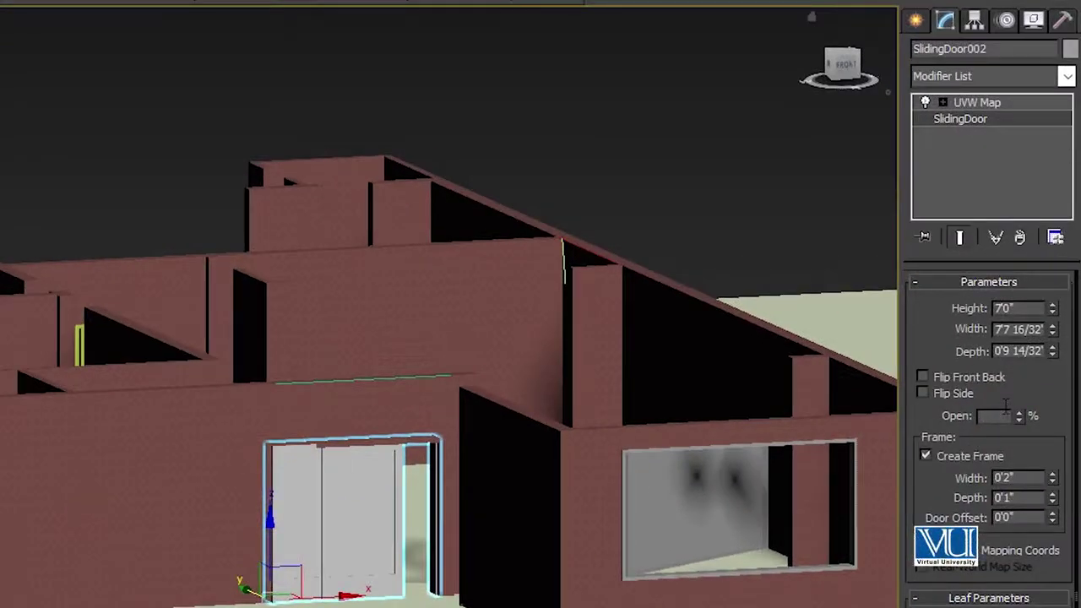
{"action": "type", "text": "0"}
{"action": "key", "text": "Return"}
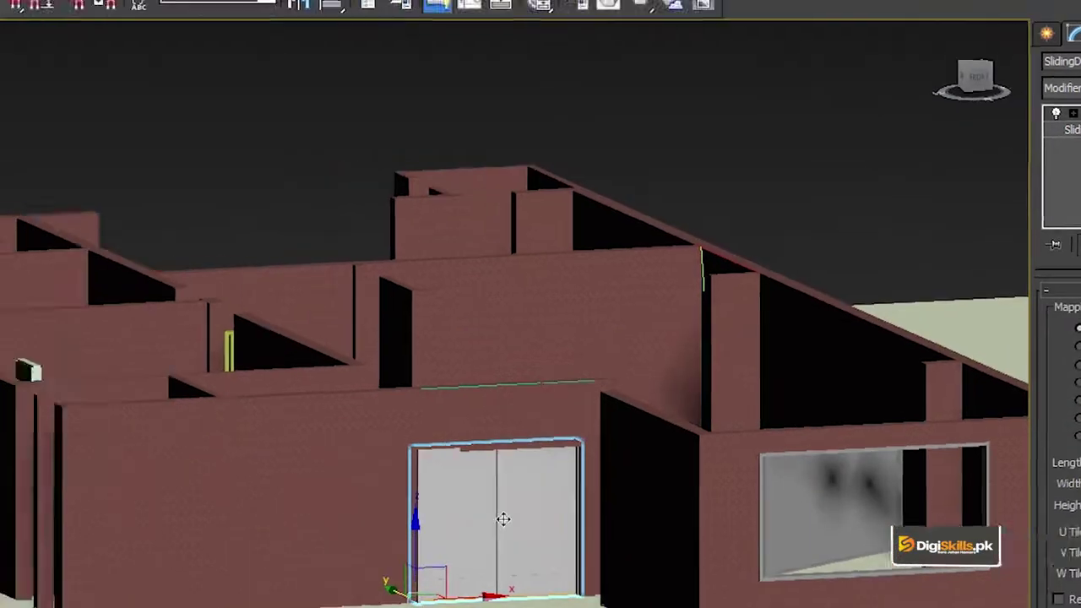
{"action": "key", "text": "m"}
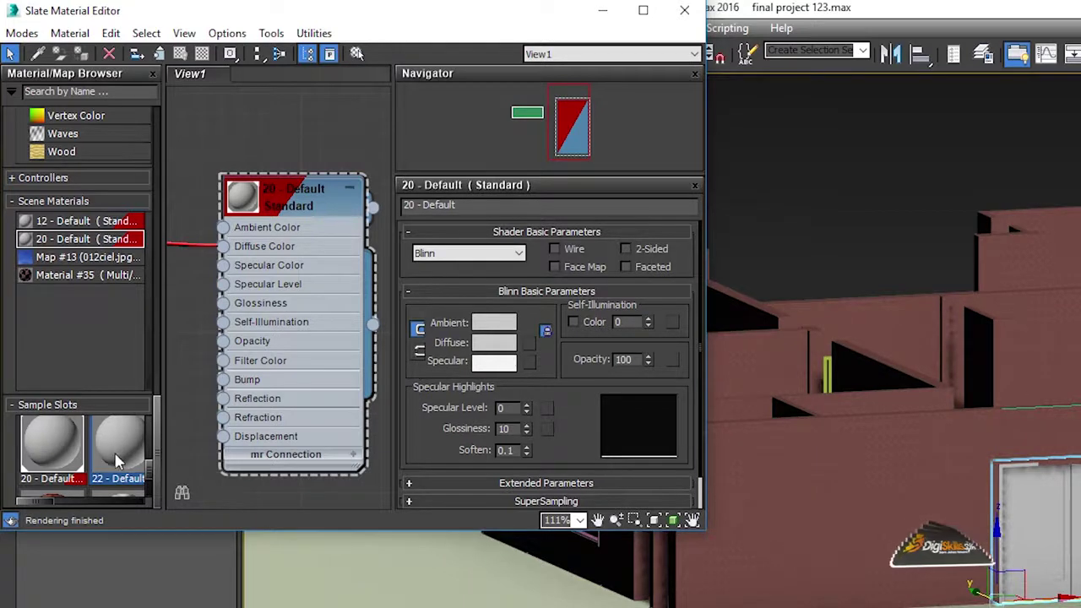
Place the 22 - Default material in the editor view and open its Diffuse map choices.
{"action": "scroll", "coordinate": [123, 460], "scroll_direction": "up", "scroll_amount": 3}
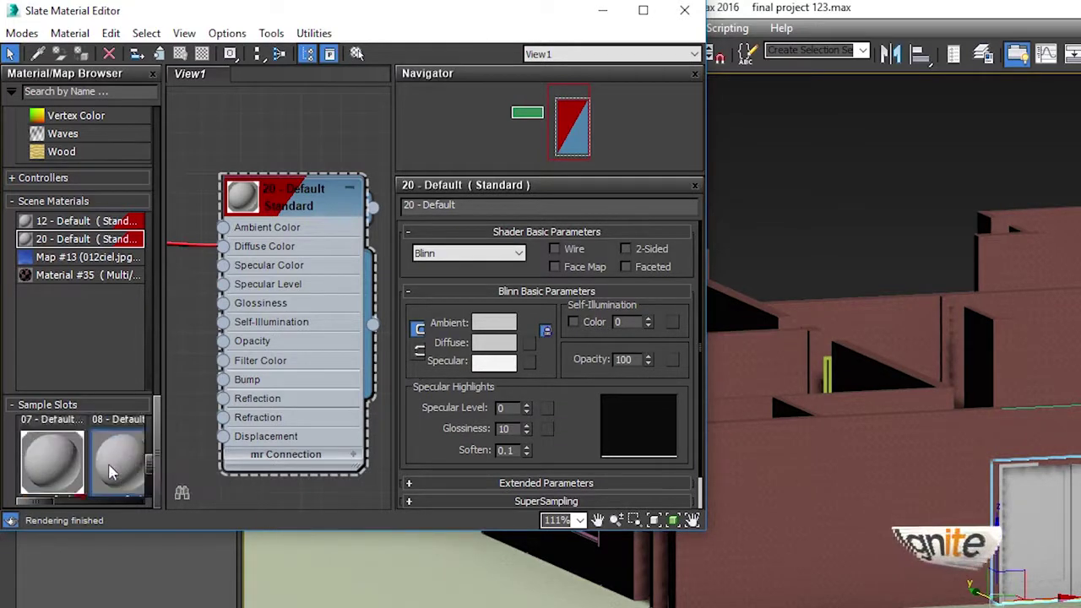
{"action": "scroll", "coordinate": [119, 465], "scroll_direction": "down", "scroll_amount": 2}
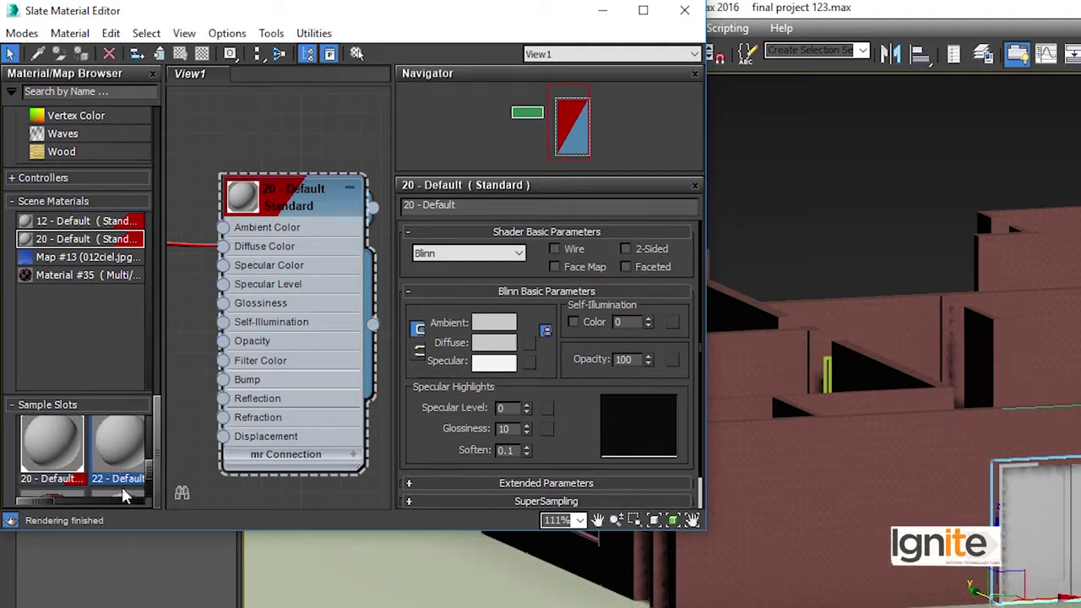
{"action": "double_click", "coordinate": [118, 445]}
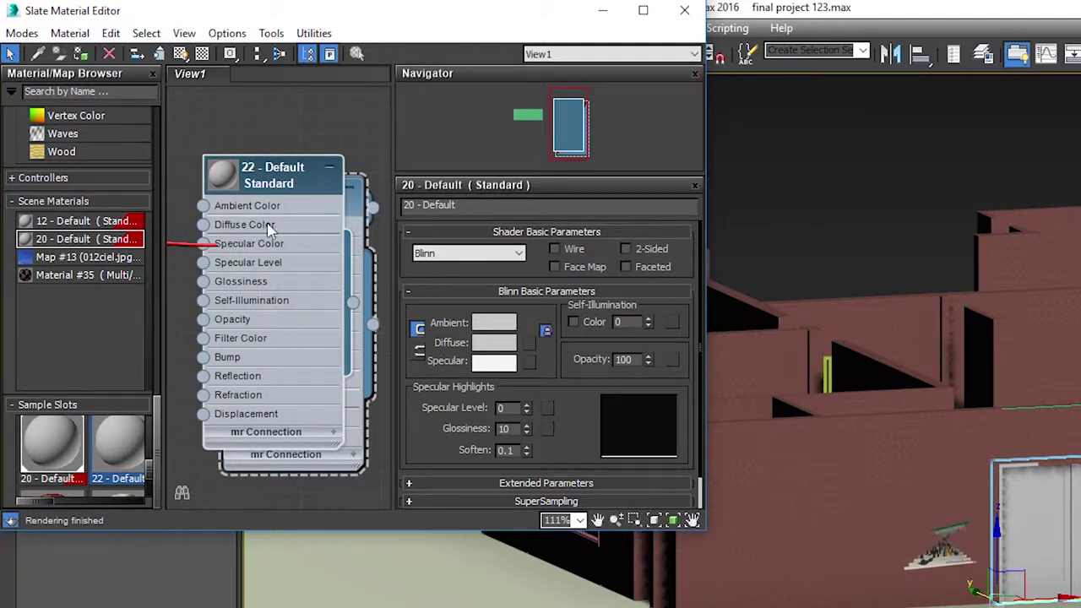
{"action": "left_click_drag", "start_coordinate": [187, 242], "coordinate": [203, 243]}
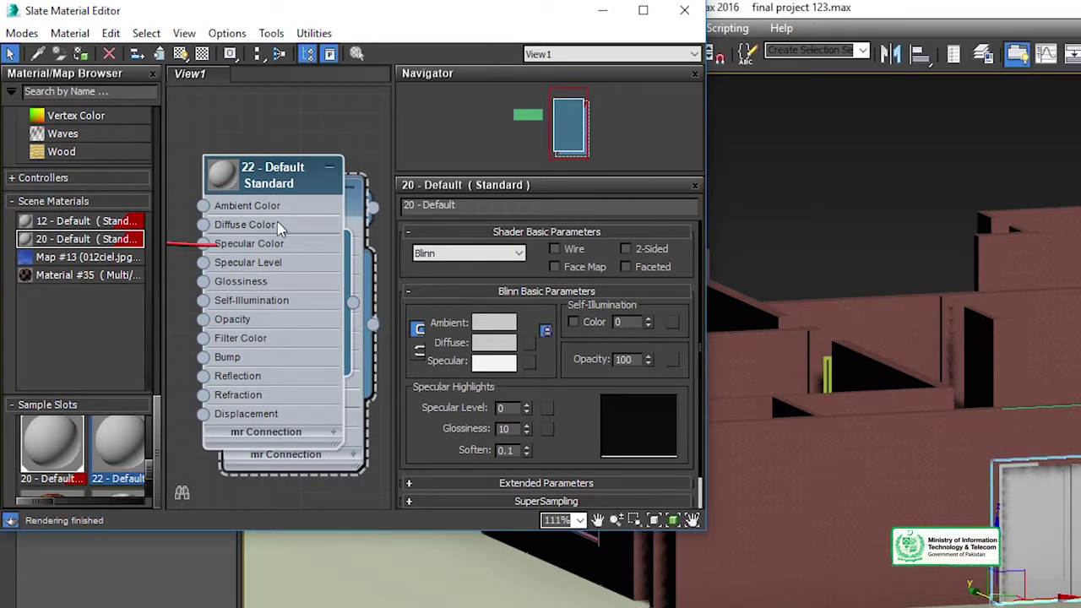
{"action": "left_click_drag", "start_coordinate": [264, 231], "coordinate": [264, 234]}
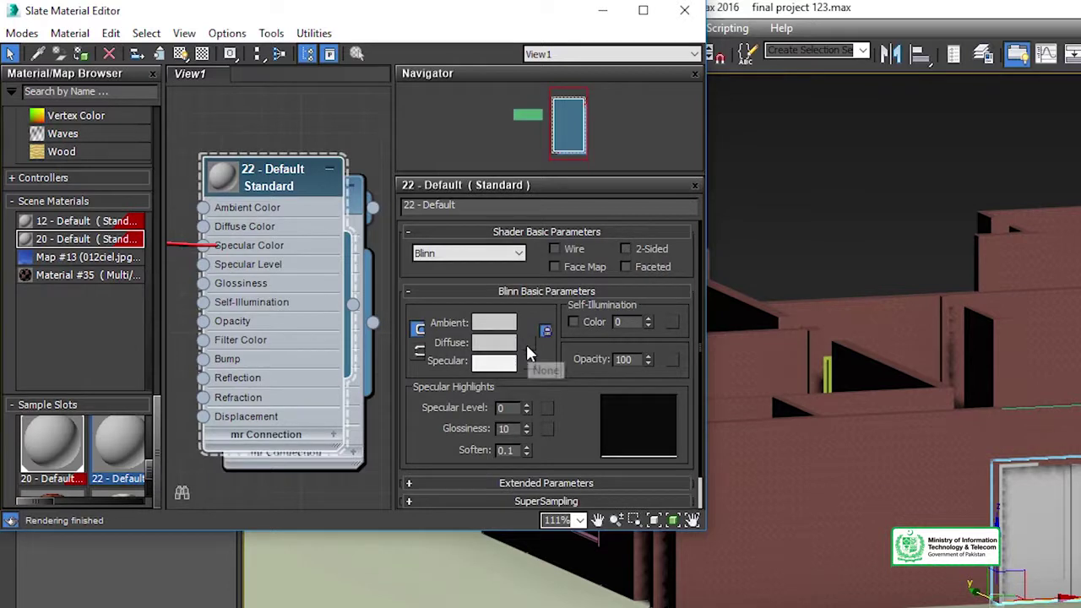
{"action": "left_click", "coordinate": [528, 341]}
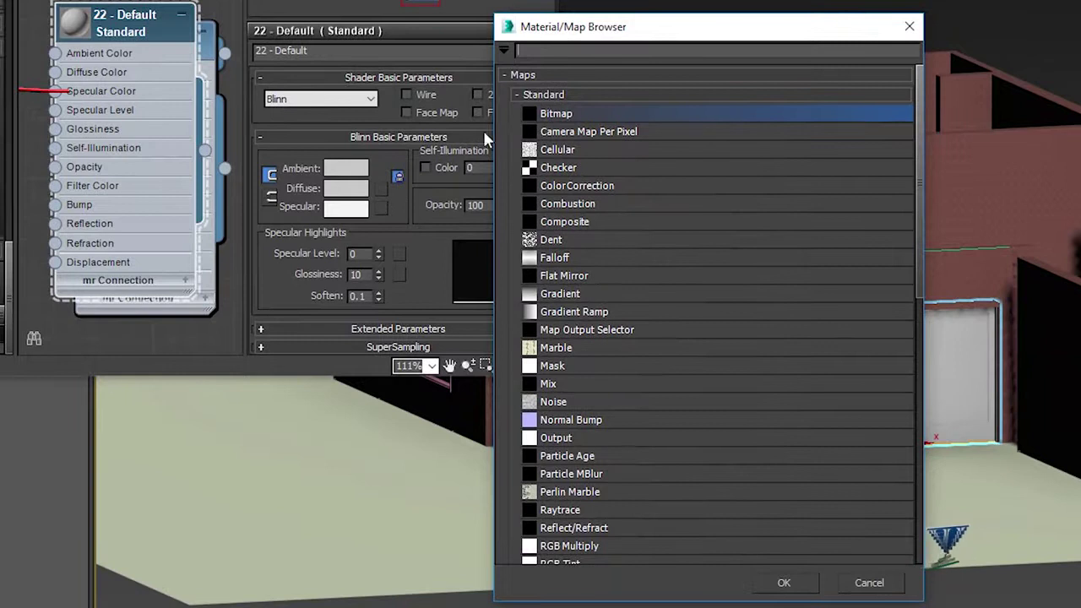
Load the 002 door image from Materials\DOORS as a Bitmap diffuse map.
{"action": "double_click", "coordinate": [557, 116]}
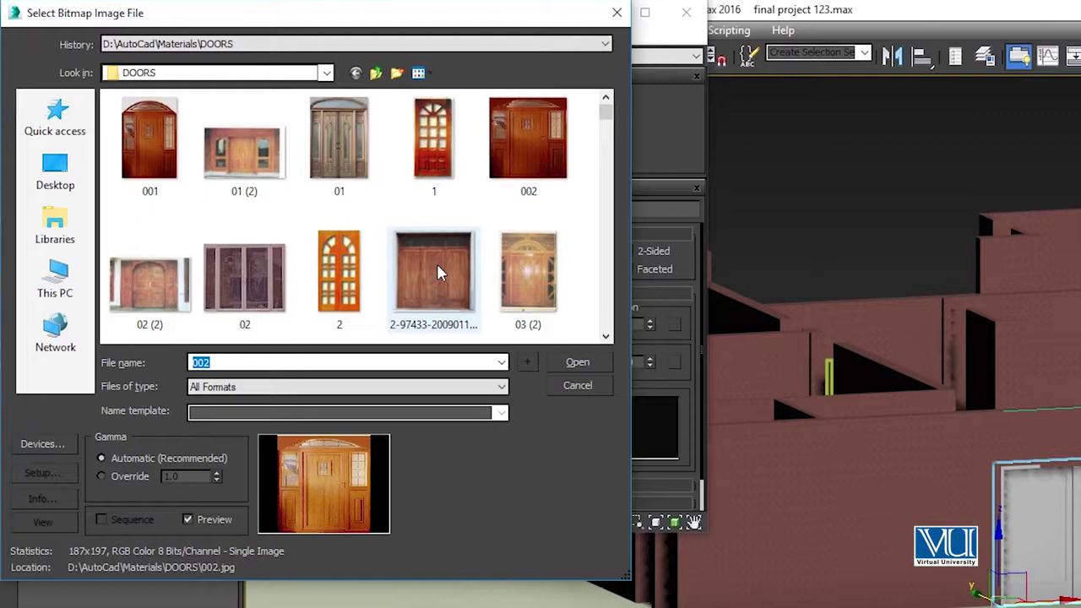
{"action": "left_click", "coordinate": [329, 74]}
{"action": "left_click", "coordinate": [330, 75]}
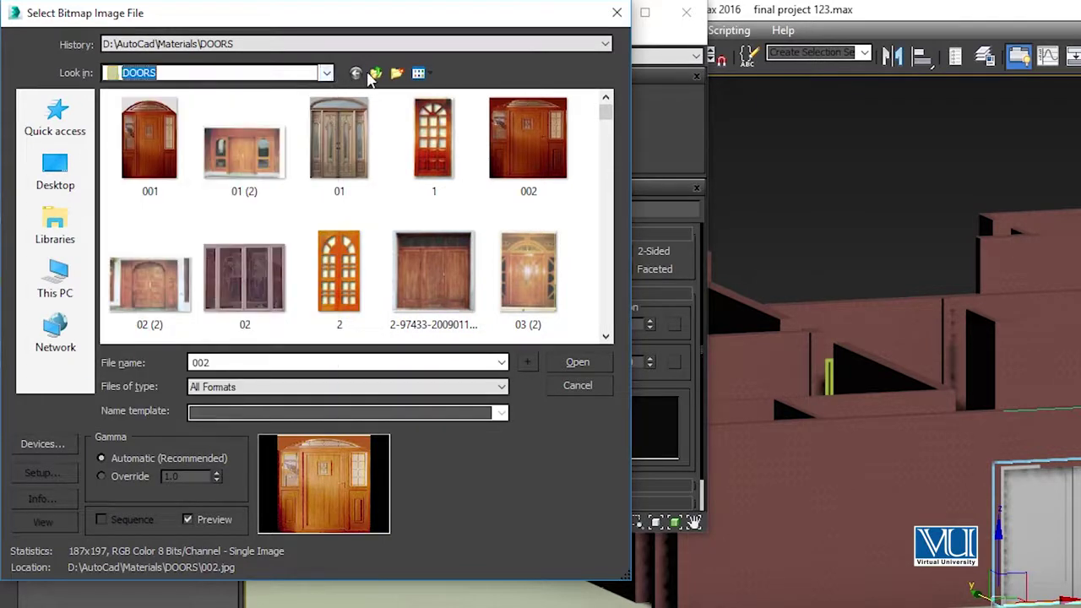
{"action": "left_click", "coordinate": [373, 74]}
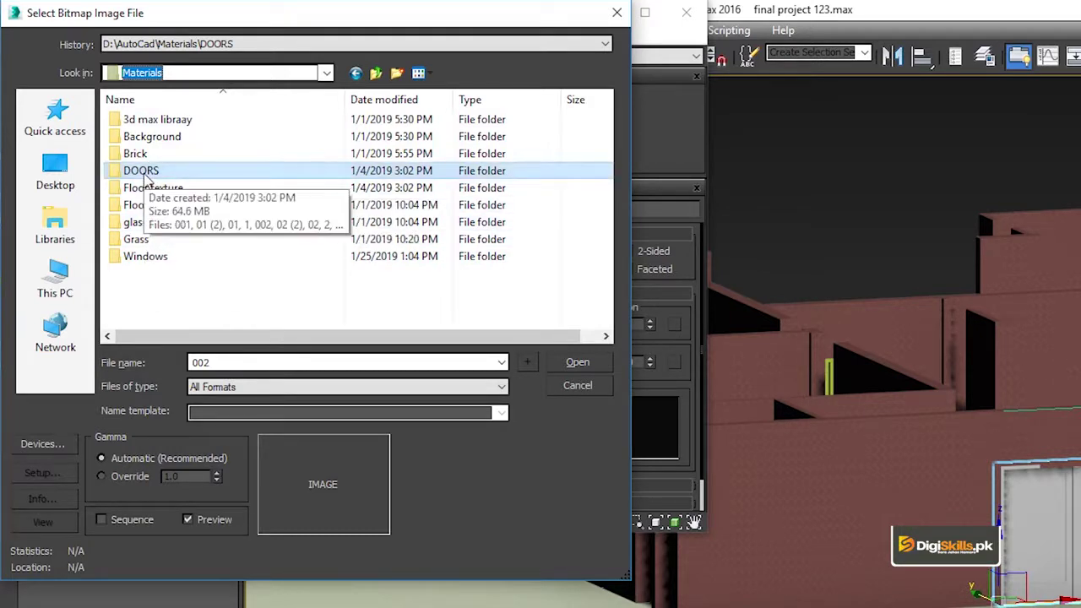
{"action": "double_click", "coordinate": [145, 174]}
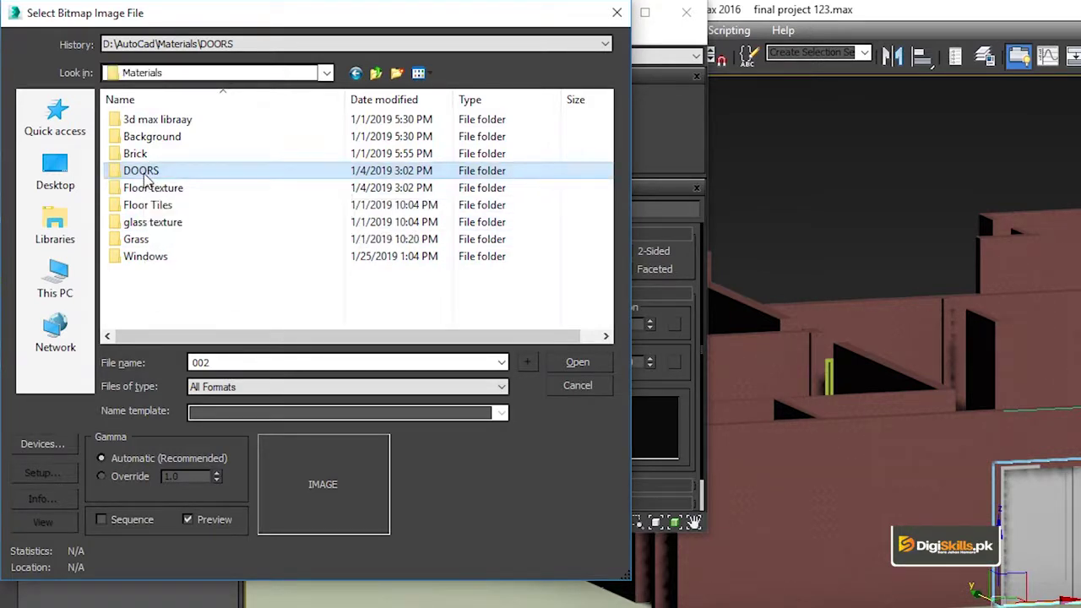
{"action": "scroll", "coordinate": [295, 217], "scroll_direction": "down", "scroll_amount": 2}
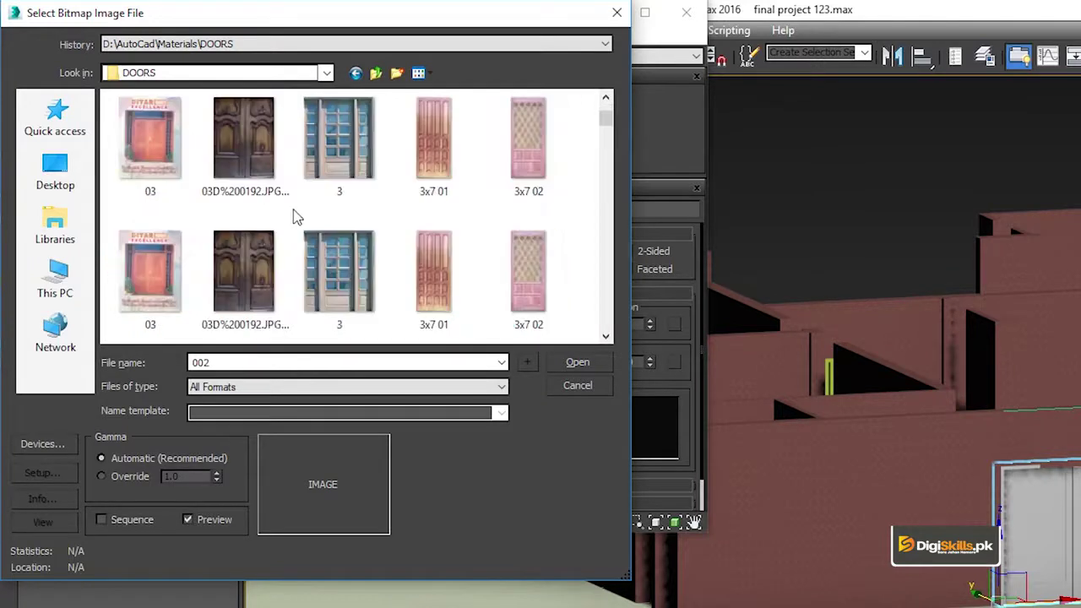
{"action": "scroll", "coordinate": [295, 217], "scroll_direction": "down", "scroll_amount": 1}
{"action": "scroll", "coordinate": [295, 217], "scroll_direction": "down", "scroll_amount": 1}
{"action": "scroll", "coordinate": [295, 217], "scroll_direction": "up", "scroll_amount": 2}
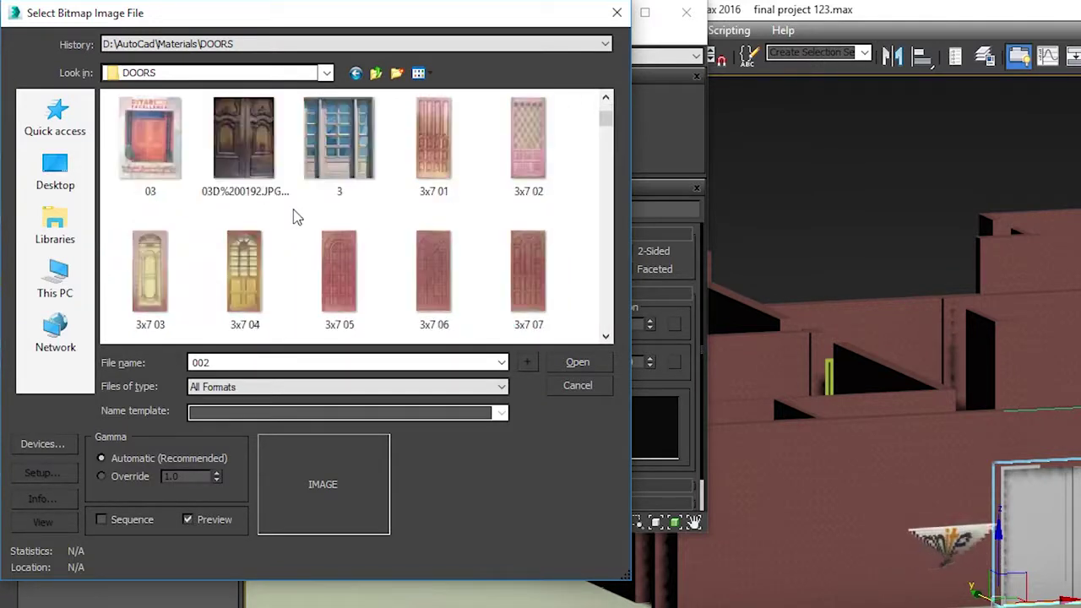
{"action": "scroll", "coordinate": [295, 217], "scroll_direction": "up", "scroll_amount": 2}
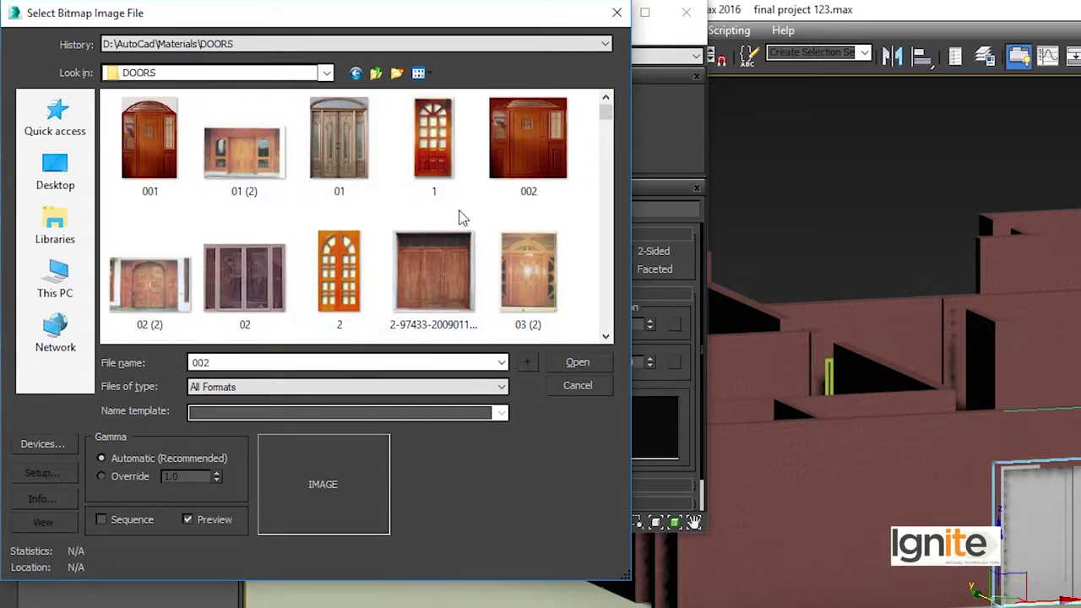
{"action": "left_click", "coordinate": [518, 138]}
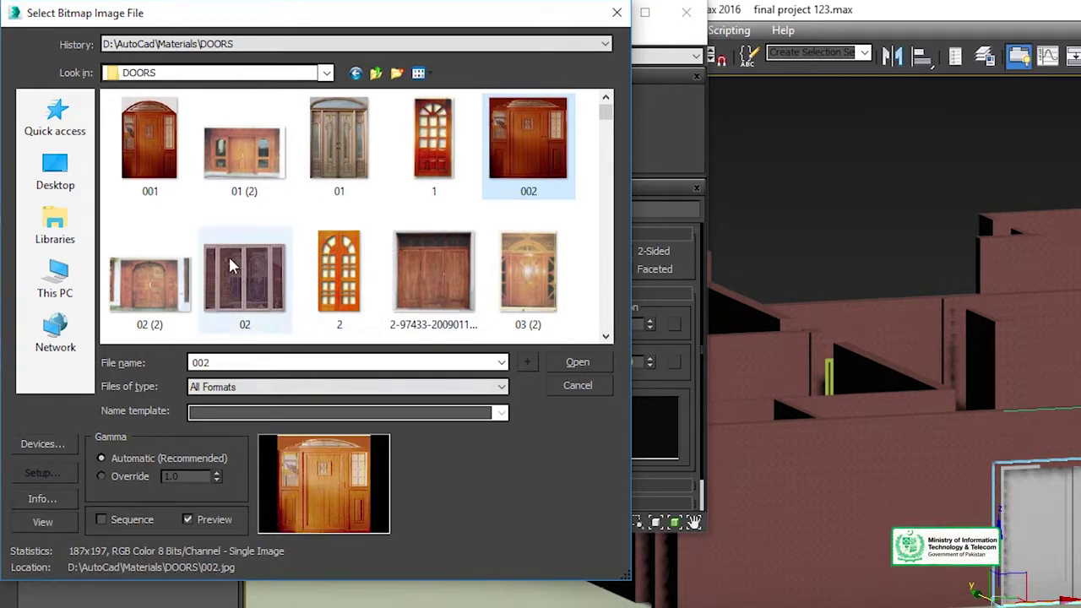
{"action": "left_click", "coordinate": [561, 356]}
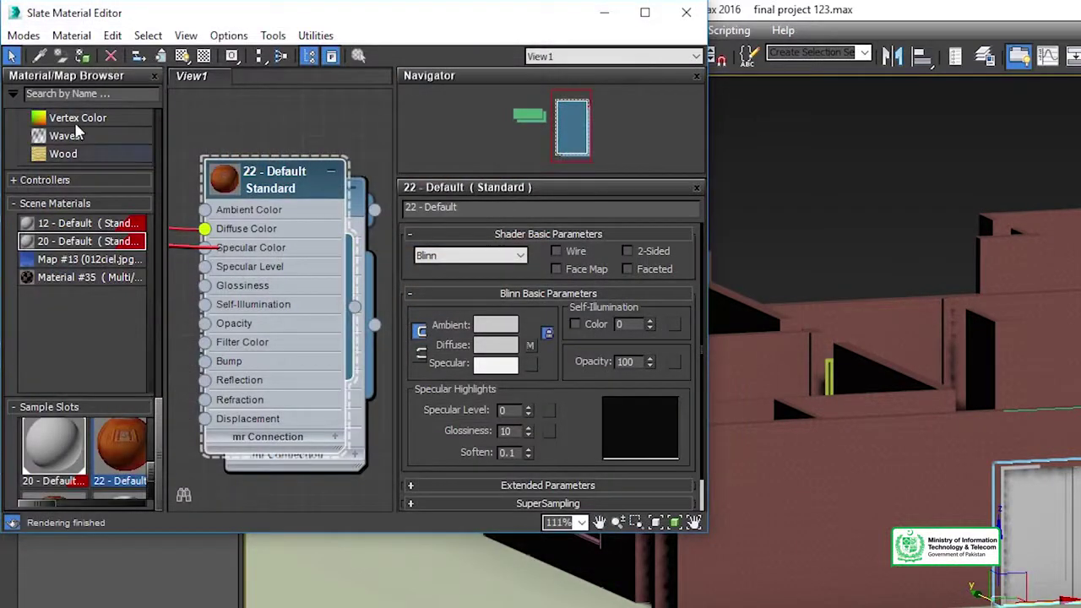
Assign the wooden door material to SlidingDoor002 and display its texture in the viewport.
{"action": "left_click", "coordinate": [82, 56]}
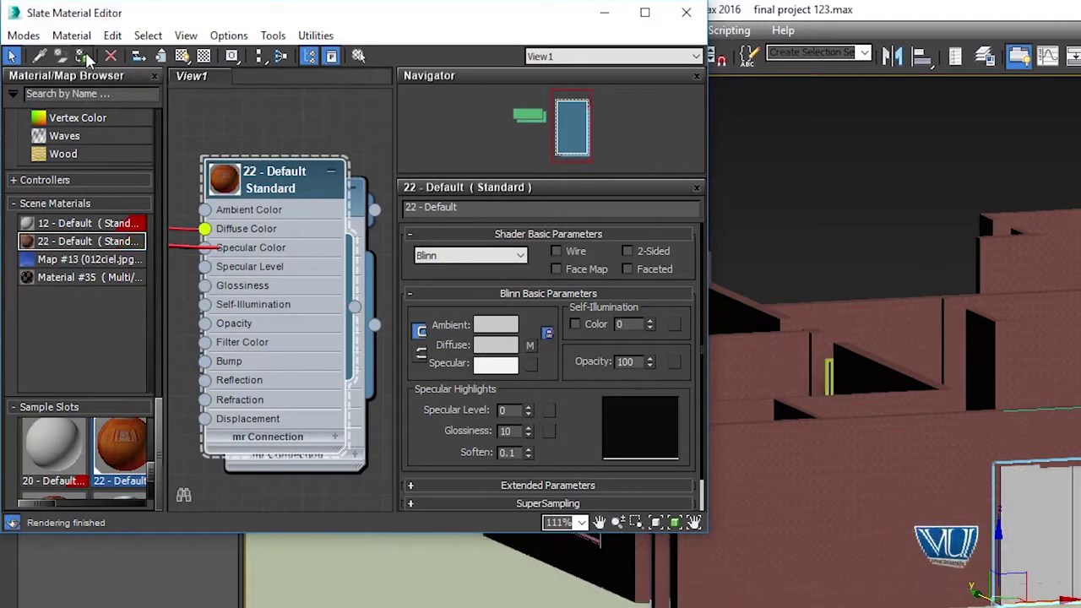
{"action": "left_click", "coordinate": [180, 58]}
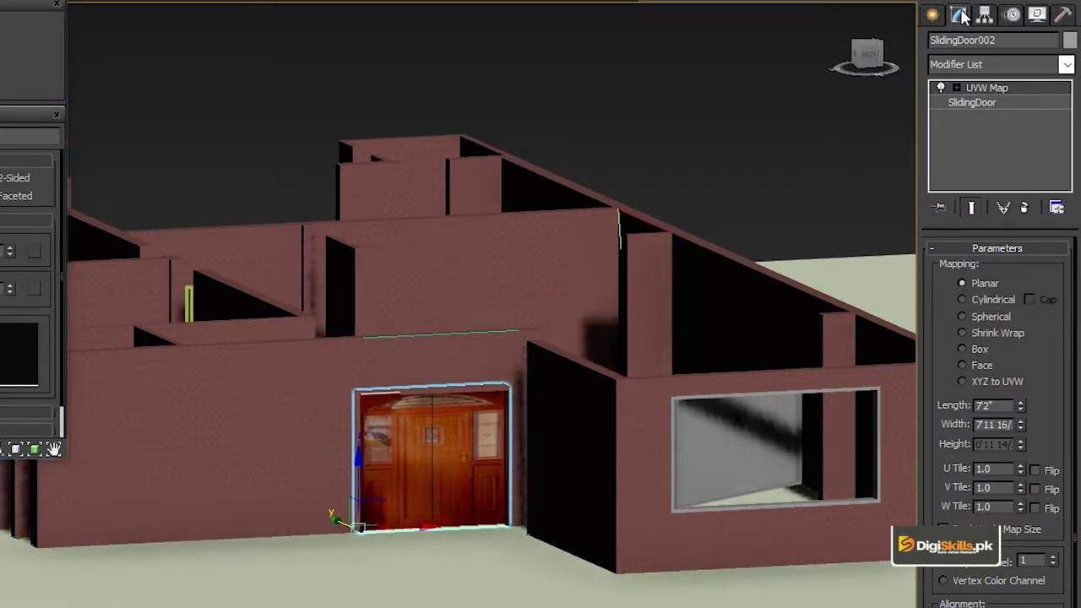
Add another UVW Map modifier to the sliding door using Box projection.
{"action": "left_click", "coordinate": [1067, 64]}
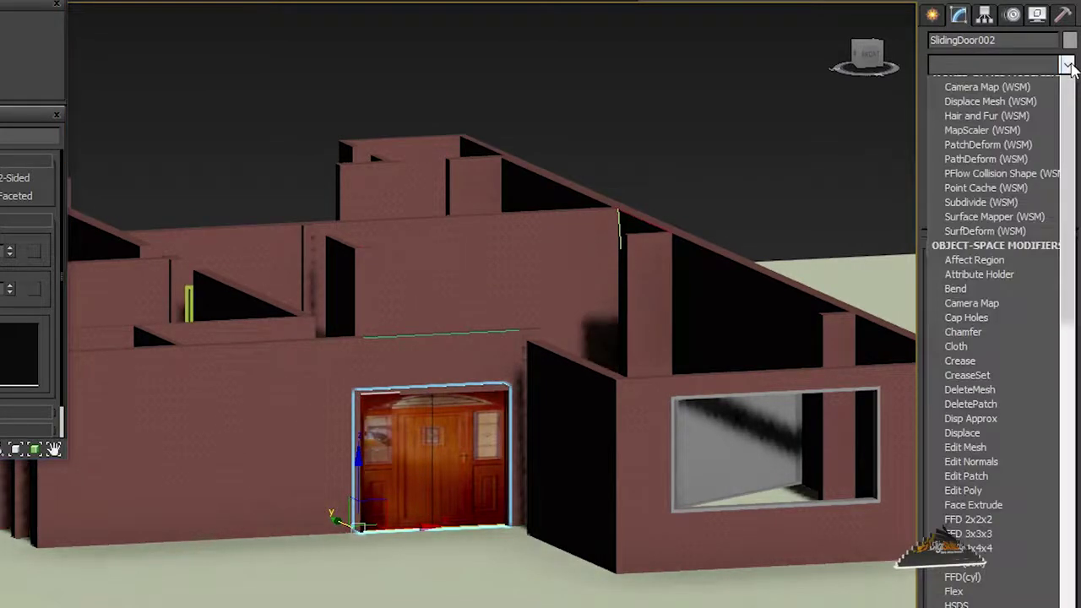
{"action": "scroll", "coordinate": [1069, 83], "scroll_direction": "down", "scroll_amount": 10}
{"action": "scroll", "coordinate": [1069, 83], "scroll_direction": "down", "scroll_amount": 3}
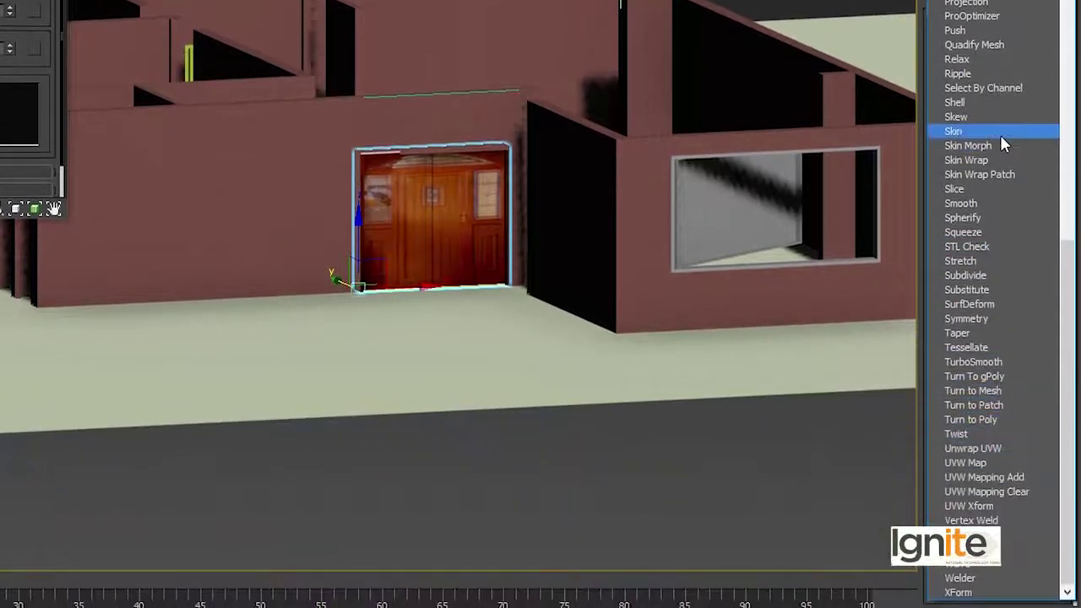
{"action": "left_click", "coordinate": [971, 463]}
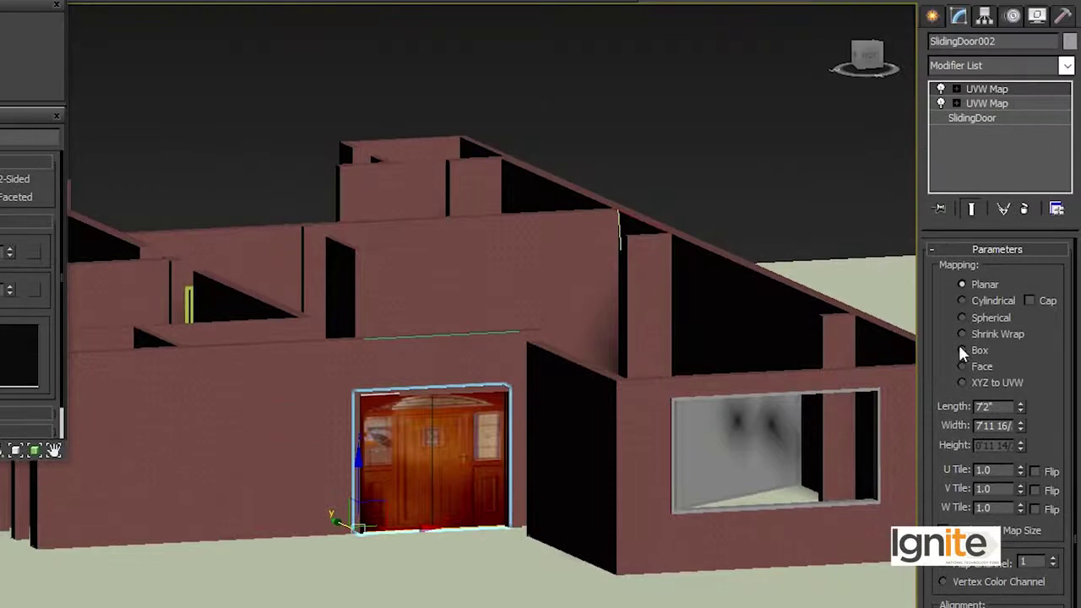
{"action": "left_click", "coordinate": [962, 349]}
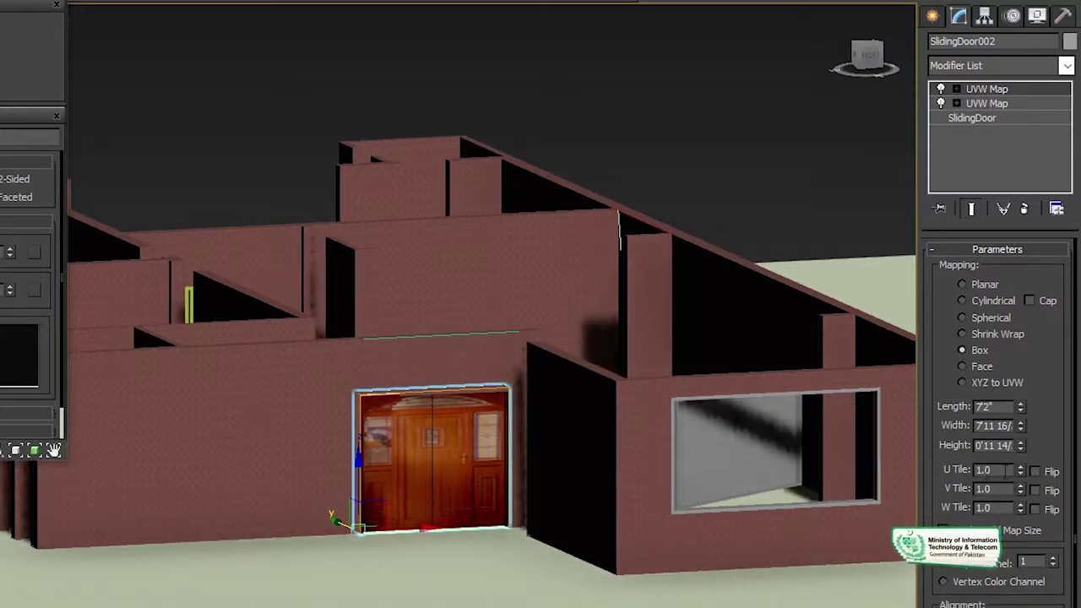
Lower the door texture tiling to U Tile 0.8 and V Tile 0.89.
{"action": "left_click", "coordinate": [1021, 475]}
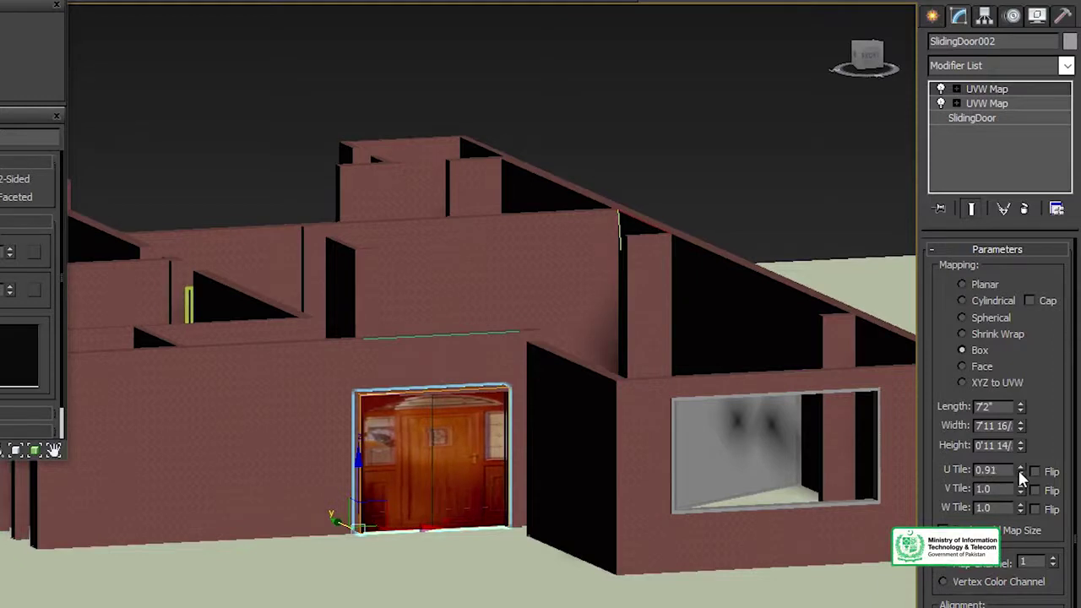
{"action": "left_click", "coordinate": [1021, 475]}
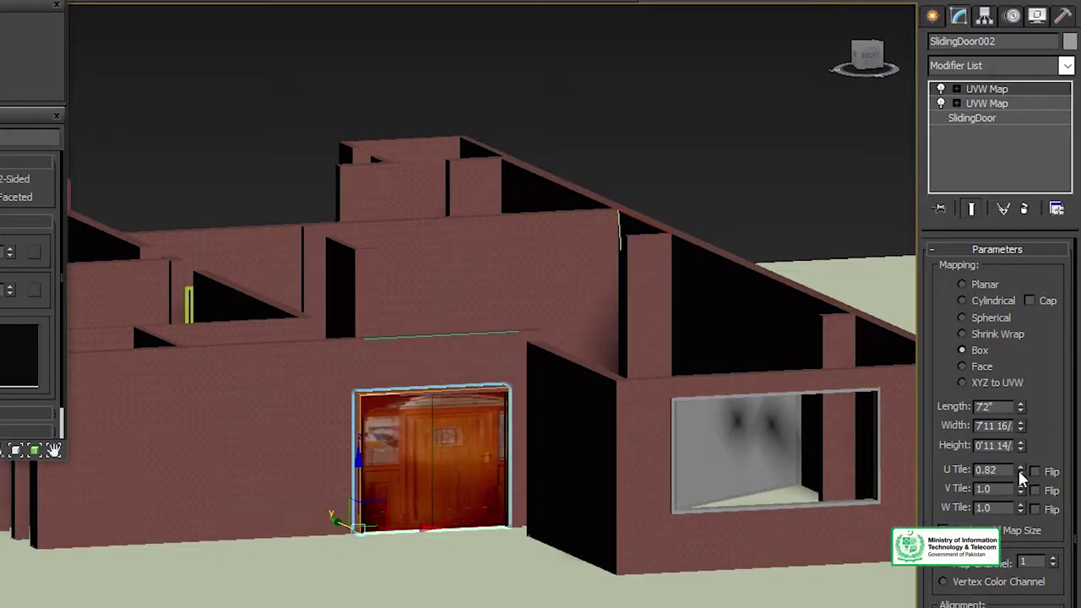
{"action": "left_click", "coordinate": [1020, 490]}
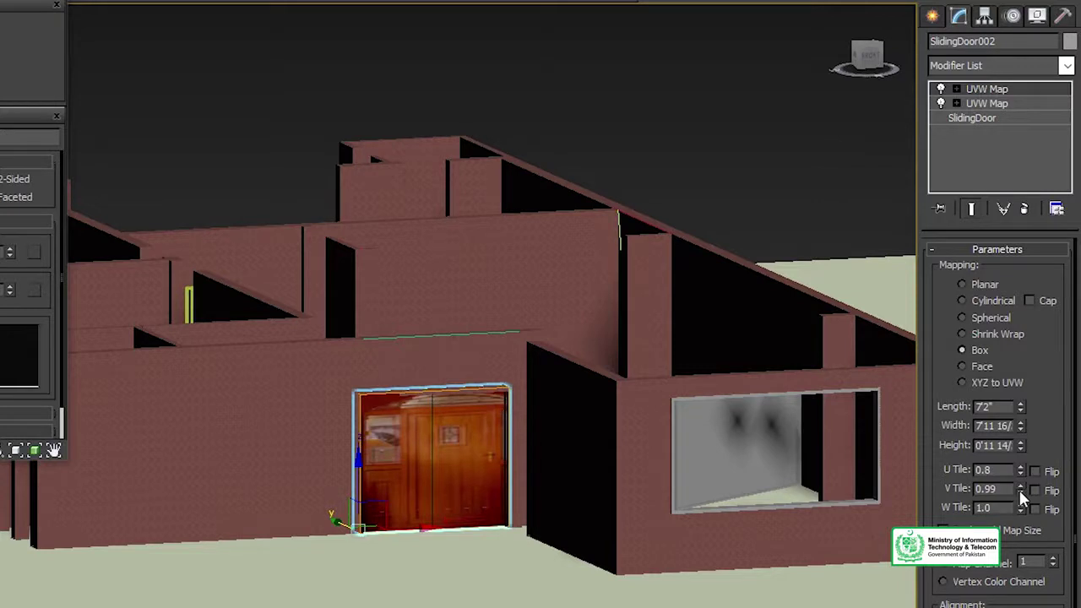
{"action": "left_click", "coordinate": [1020, 491]}
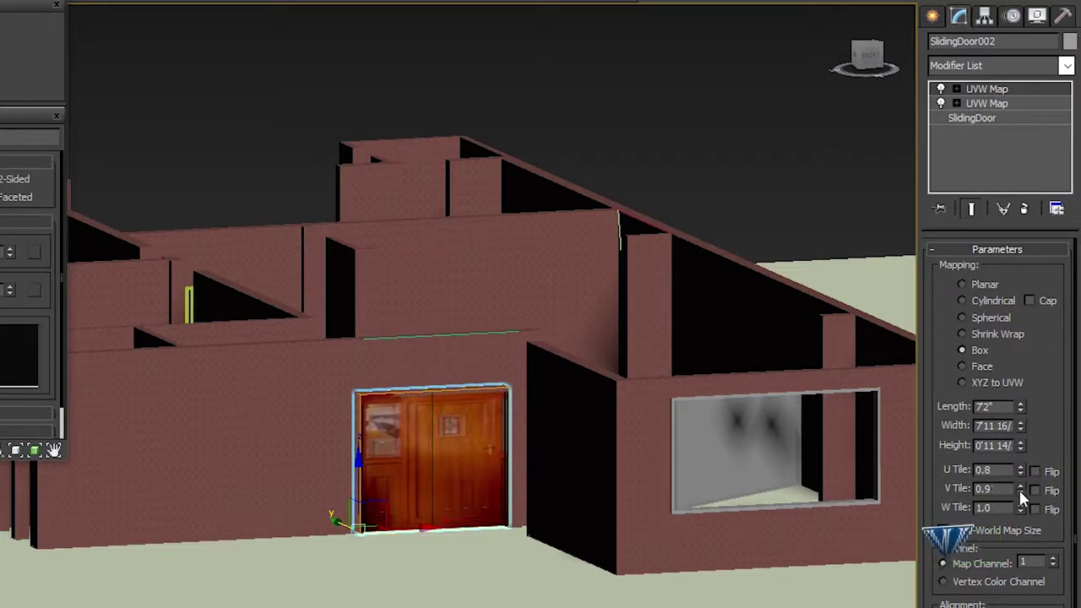
{"action": "left_click", "coordinate": [1019, 491]}
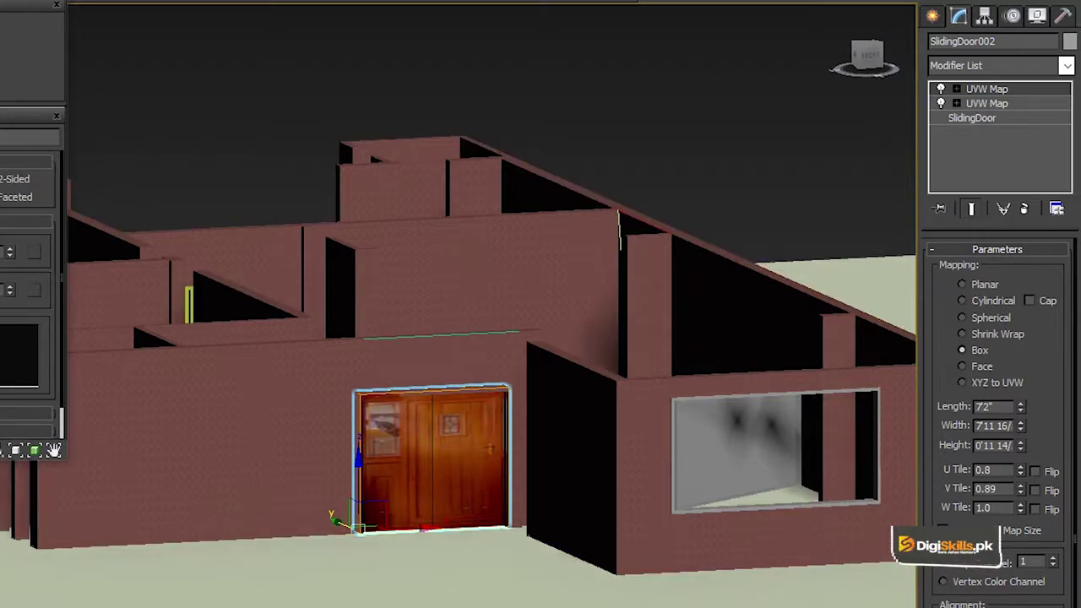
Close CasementWindow001's panes by setting Open to 0%.
{"action": "left_click", "coordinate": [56, 5]}
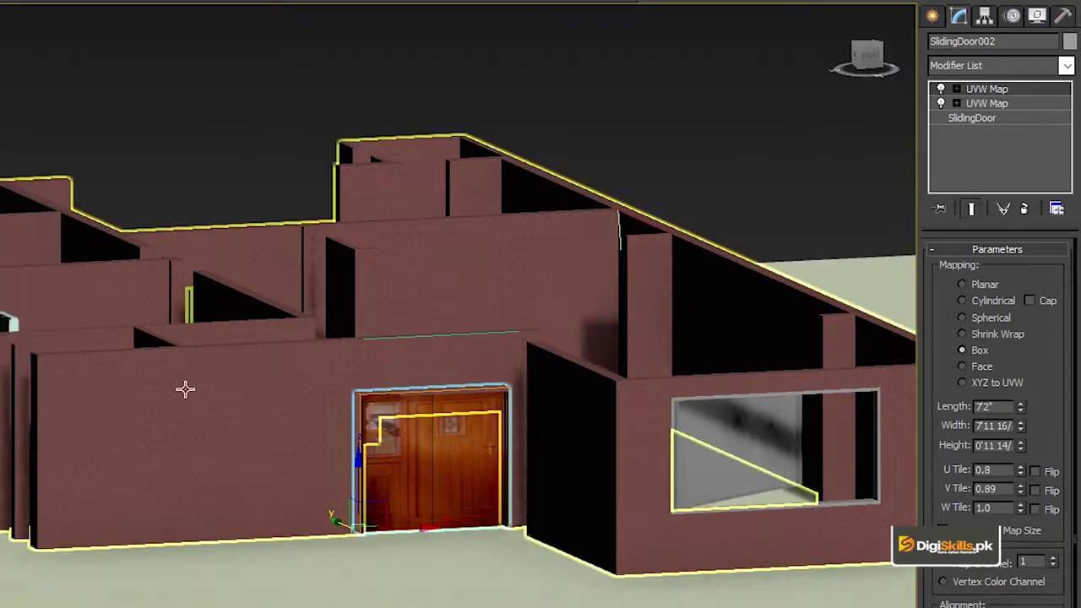
{"action": "left_click", "coordinate": [737, 459]}
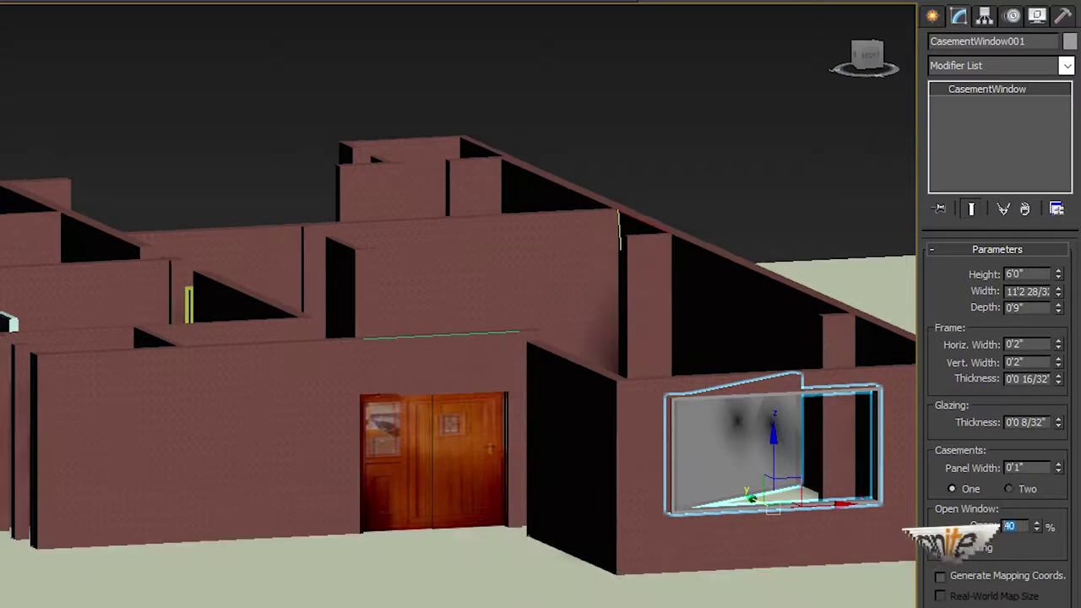
{"action": "type", "text": "0"}
{"action": "key", "text": "Return"}
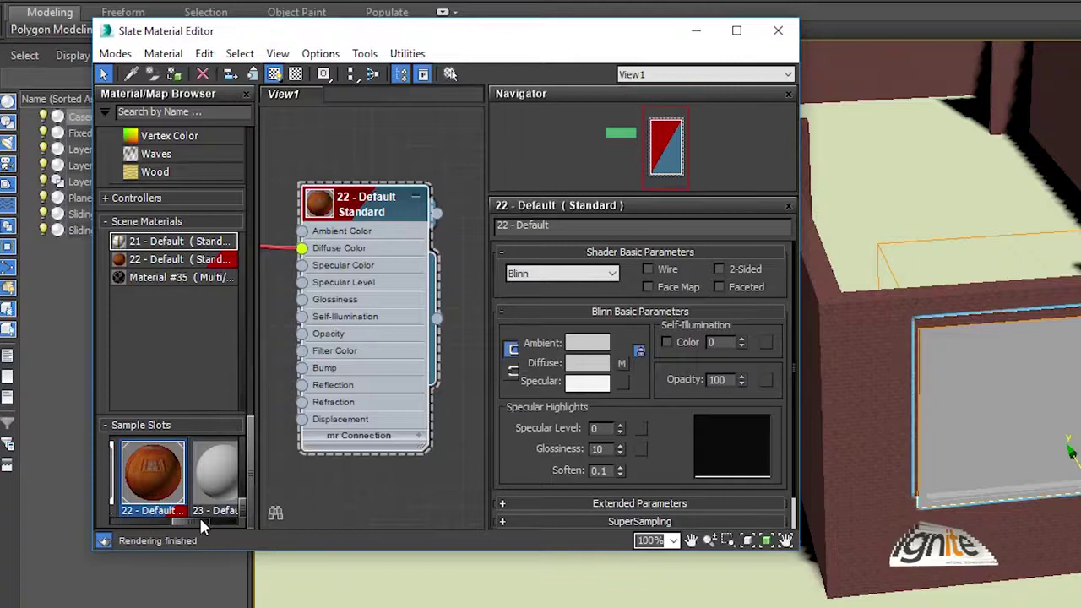
Make 23 - Default the edited material and open its Diffuse map choices.
{"action": "scroll", "coordinate": [200, 517], "scroll_direction": "left", "scroll_amount": 2}
{"action": "left_click", "coordinate": [207, 478]}
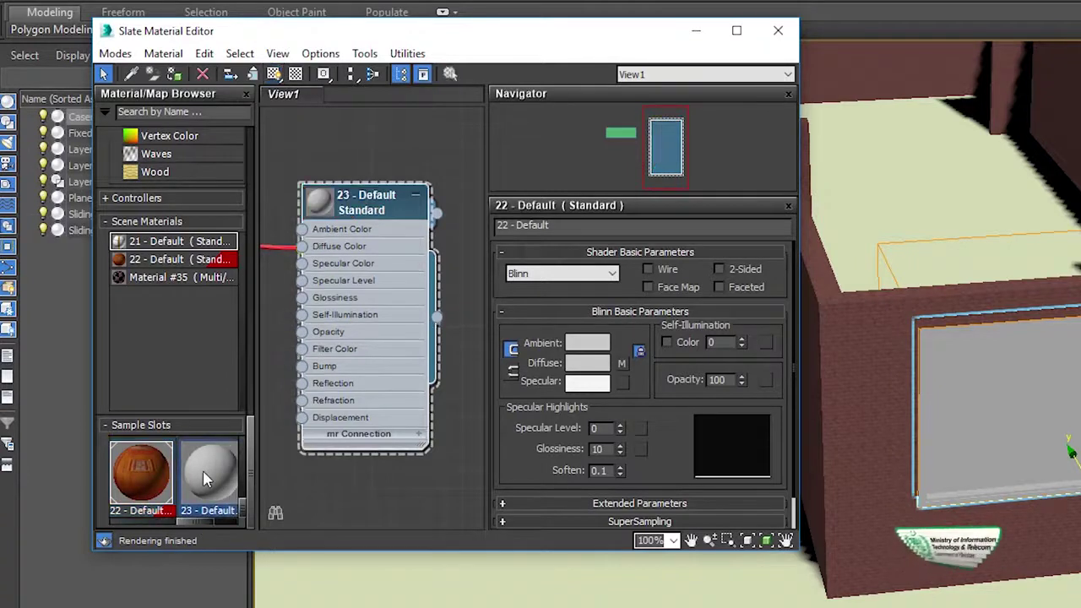
{"action": "double_click", "coordinate": [340, 251]}
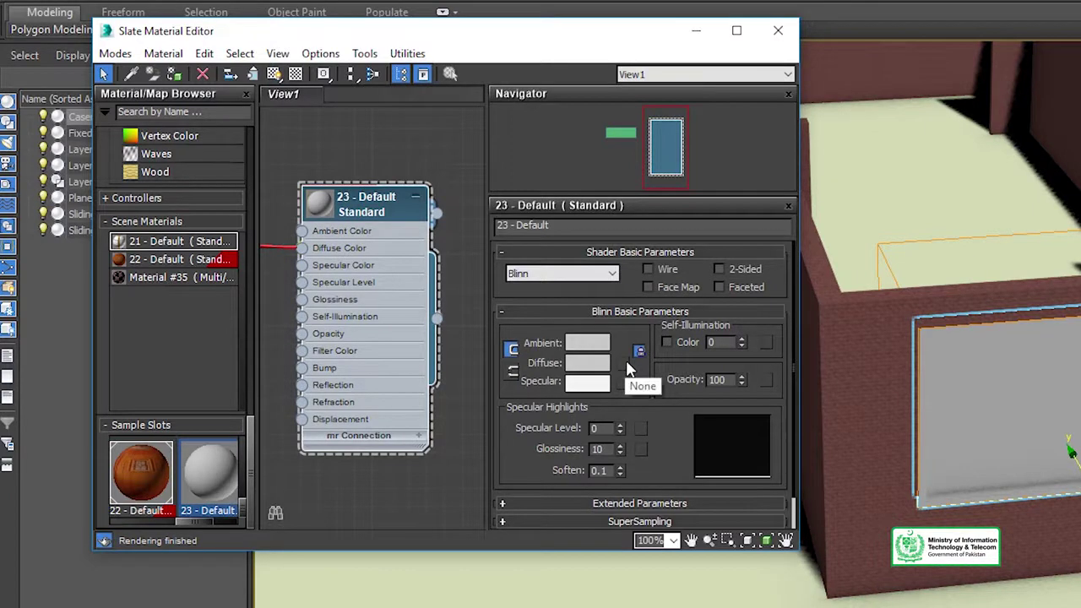
{"action": "left_click", "coordinate": [627, 363]}
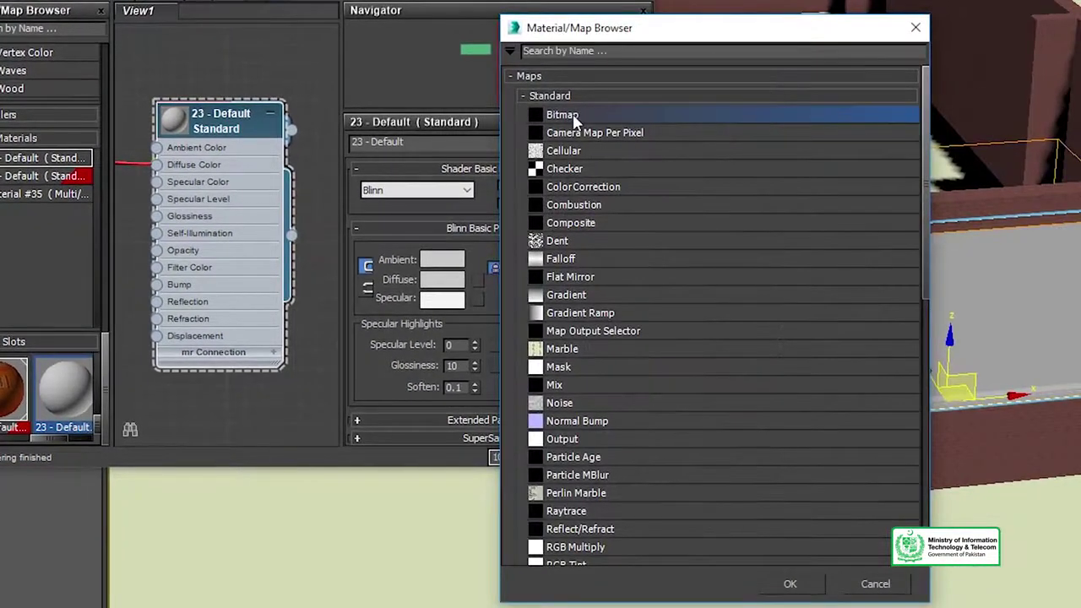
Load the OS17095 image from Materials\Windows as 23 - Default's Bitmap diffuse map.
{"action": "double_click", "coordinate": [574, 117]}
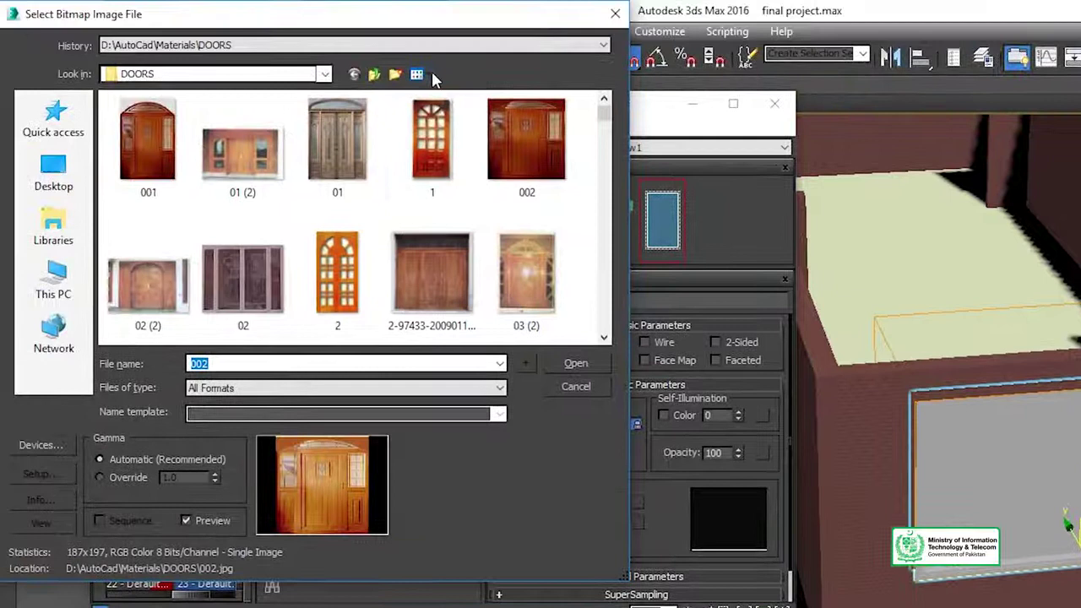
{"action": "left_click", "coordinate": [376, 75]}
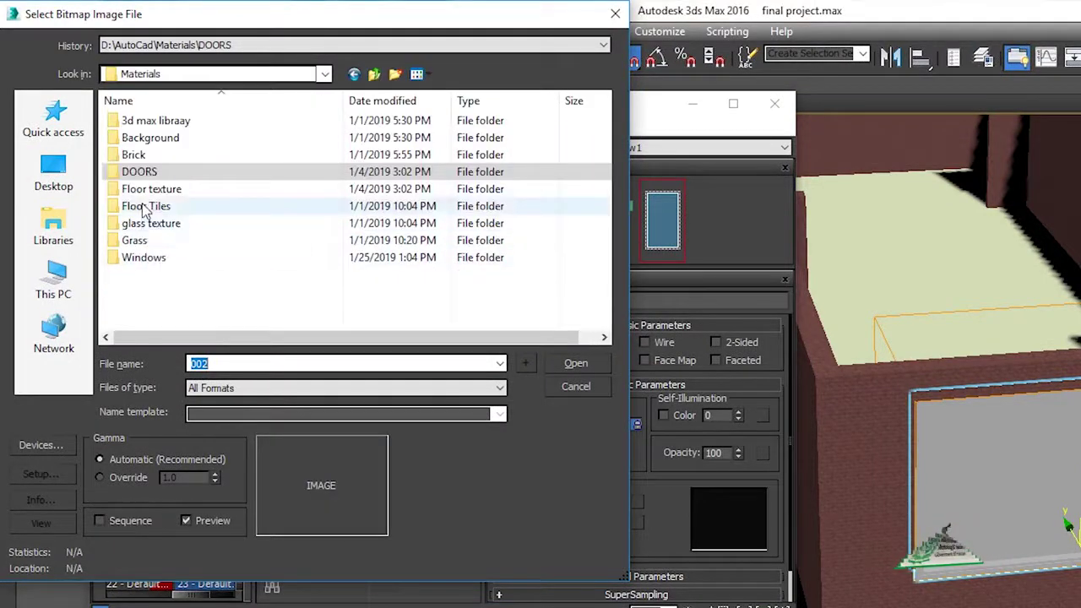
{"action": "double_click", "coordinate": [142, 258]}
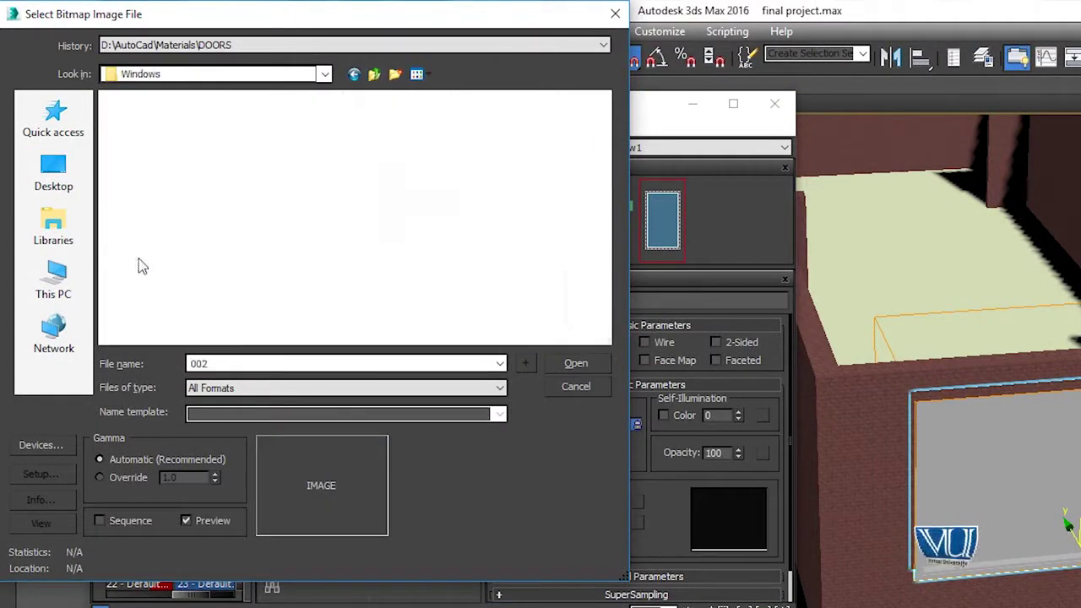
{"action": "scroll", "coordinate": [452, 209], "scroll_direction": "down", "scroll_amount": 3}
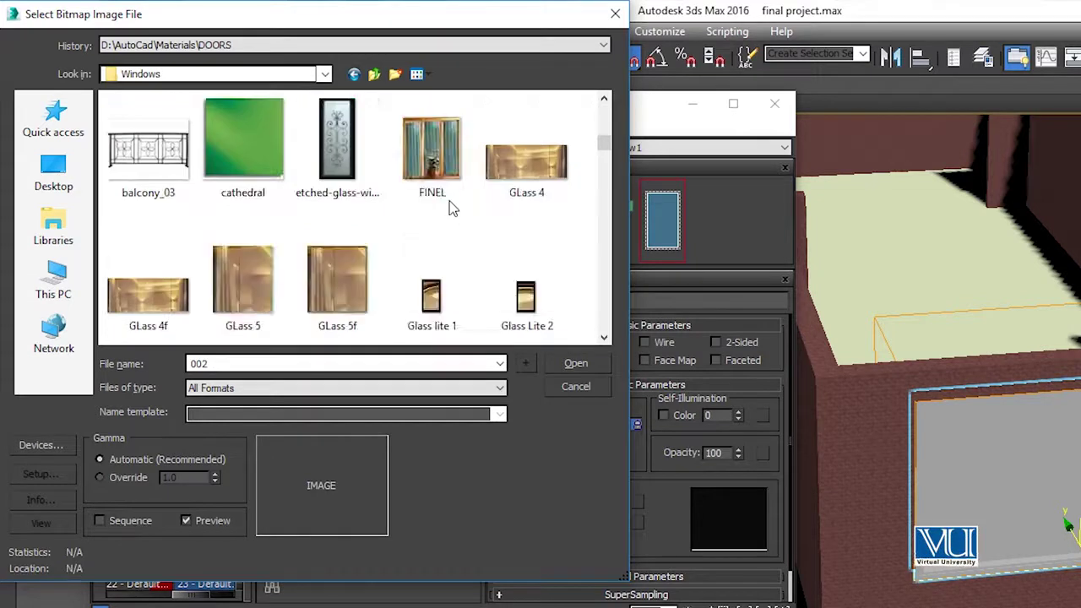
{"action": "scroll", "coordinate": [452, 209], "scroll_direction": "down", "scroll_amount": 3}
{"action": "scroll", "coordinate": [473, 217], "scroll_direction": "down", "scroll_amount": 1}
{"action": "scroll", "coordinate": [482, 217], "scroll_direction": "down", "scroll_amount": 1}
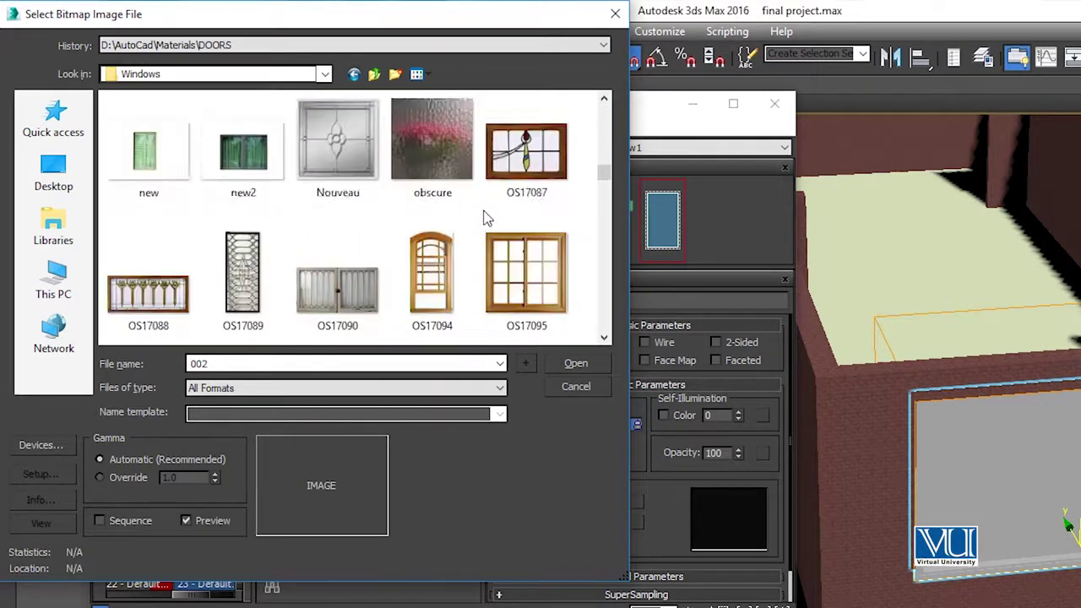
{"action": "scroll", "coordinate": [486, 218], "scroll_direction": "down", "scroll_amount": 1}
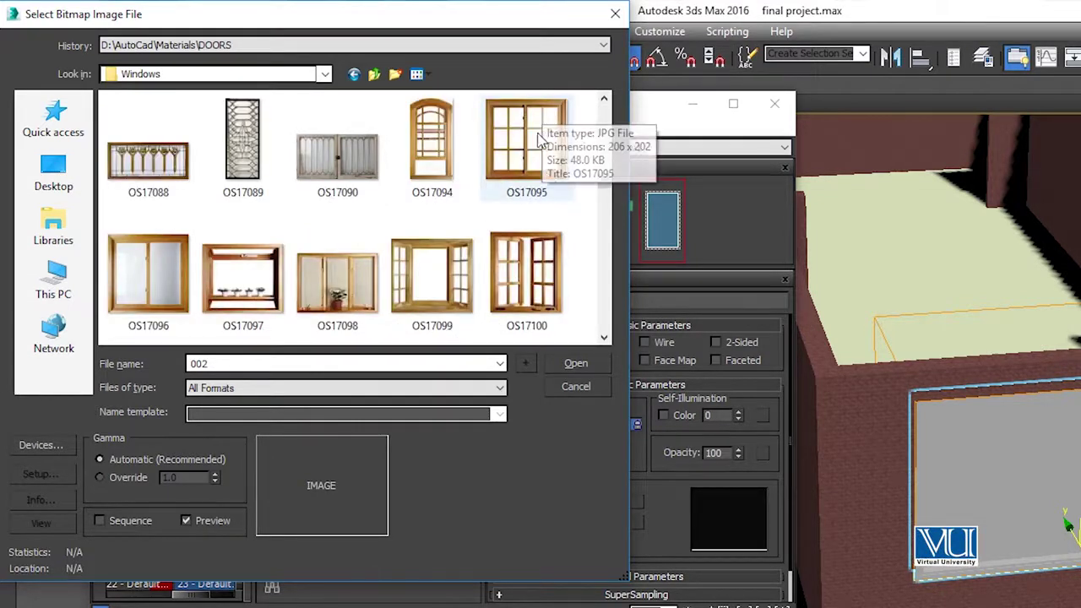
{"action": "scroll", "coordinate": [507, 245], "scroll_direction": "down", "scroll_amount": 2}
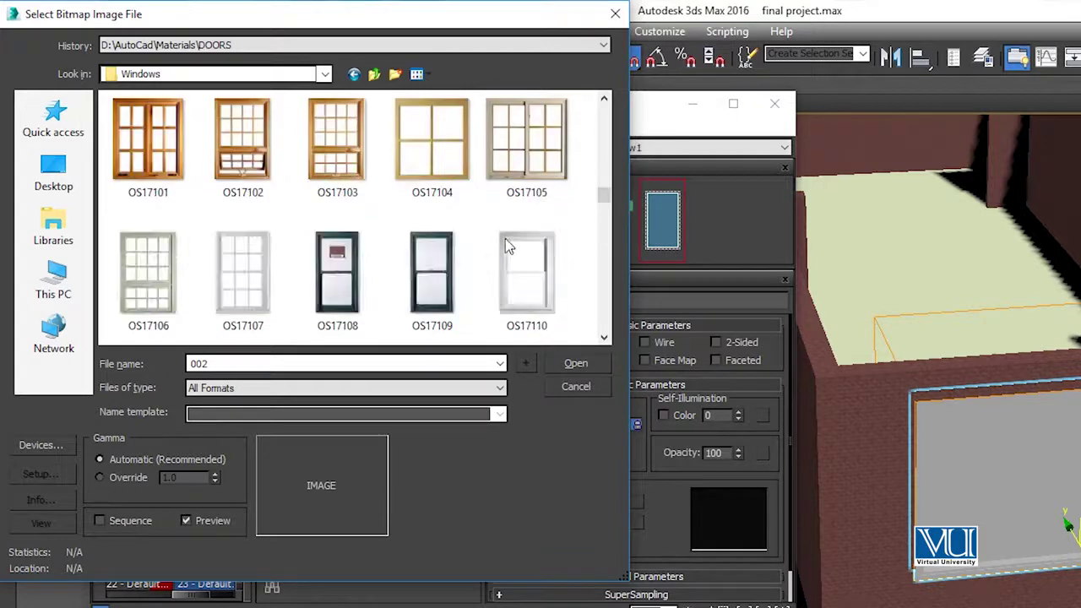
{"action": "scroll", "coordinate": [385, 203], "scroll_direction": "up", "scroll_amount": 1}
{"action": "scroll", "coordinate": [471, 180], "scroll_direction": "up", "scroll_amount": 1}
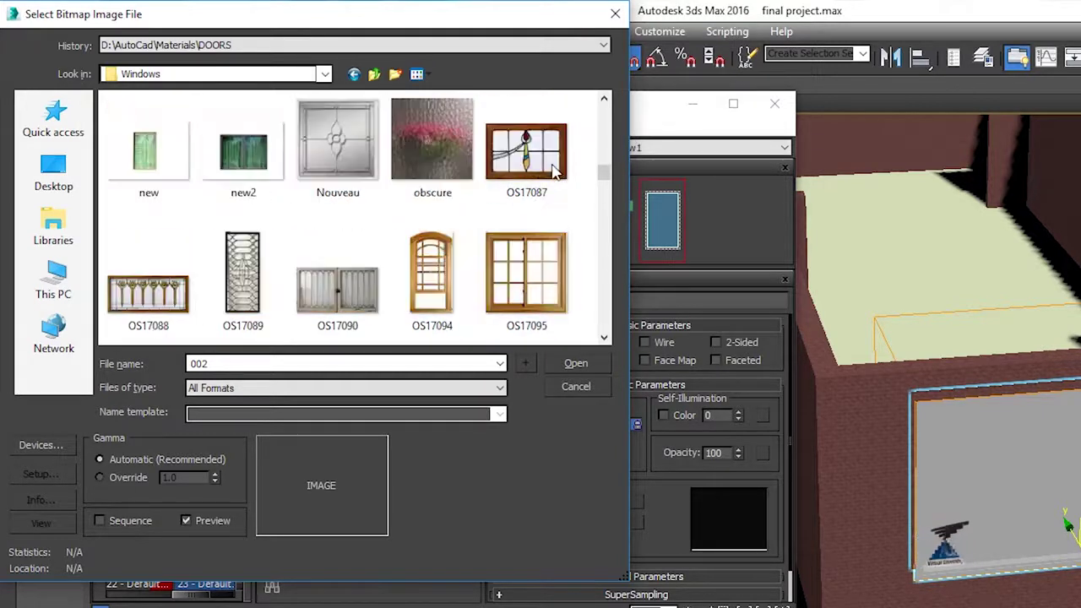
{"action": "scroll", "coordinate": [541, 263], "scroll_direction": "down", "scroll_amount": 1}
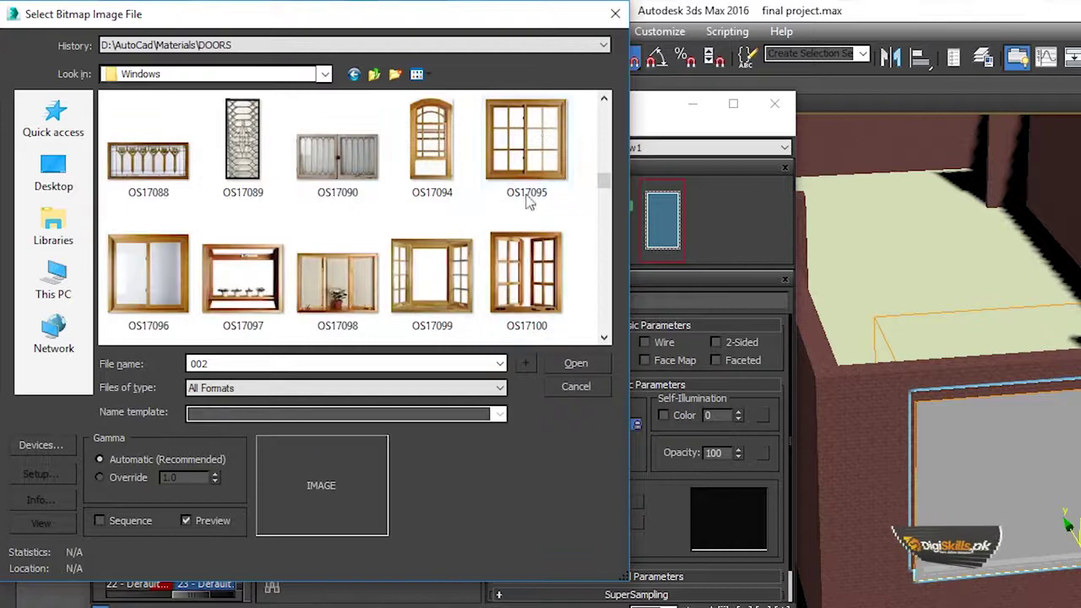
{"action": "left_click", "coordinate": [526, 145]}
{"action": "left_click", "coordinate": [572, 369]}
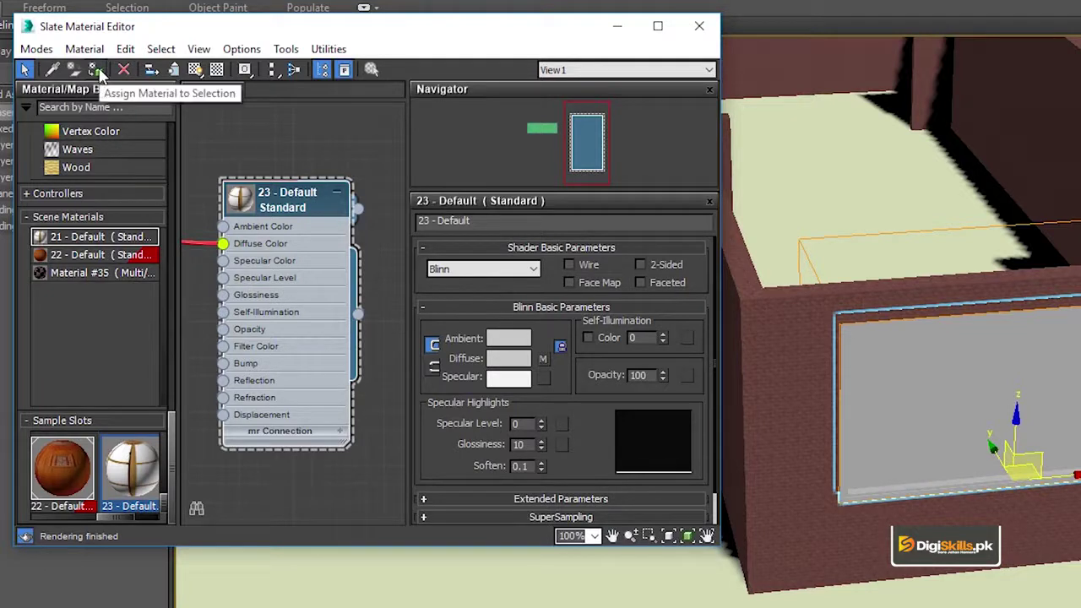
Assign the window material to CasementWindow001, show its texture, and orbit to inspect it.
{"action": "left_click", "coordinate": [99, 73]}
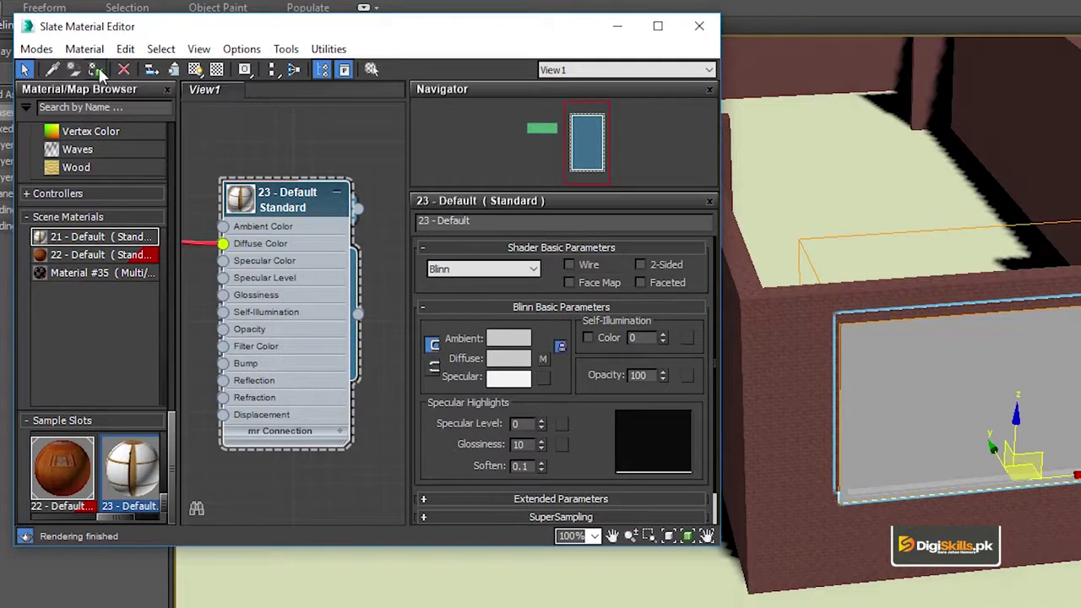
{"action": "left_click", "coordinate": [195, 71]}
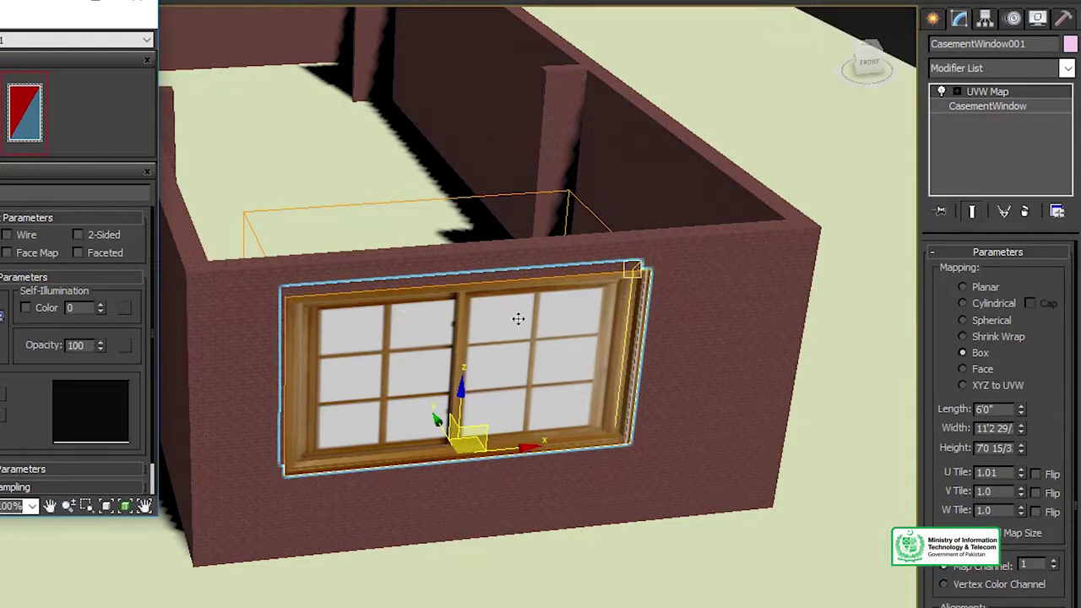
{"action": "scroll", "coordinate": [625, 397], "scroll_direction": "down", "scroll_amount": 5}
{"action": "scroll", "coordinate": [642, 403], "scroll_direction": "down", "scroll_amount": 3}
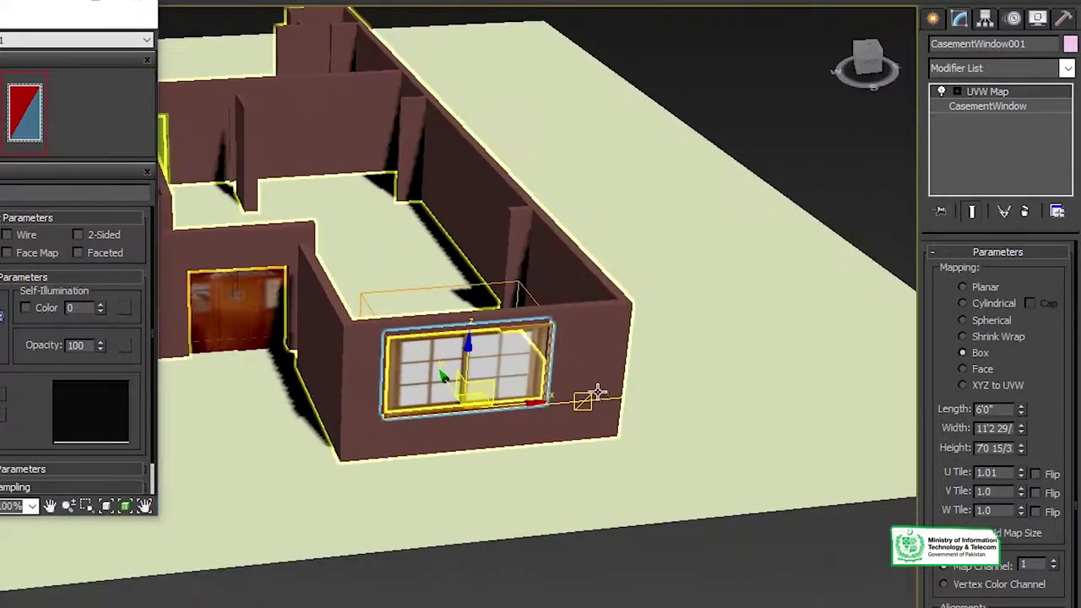
{"action": "scroll", "coordinate": [592, 391], "scroll_direction": "down", "scroll_amount": 3}
{"action": "middle_click_drag", "start_coordinate": [468, 376], "coordinate": [636, 180], "text": "alt"}
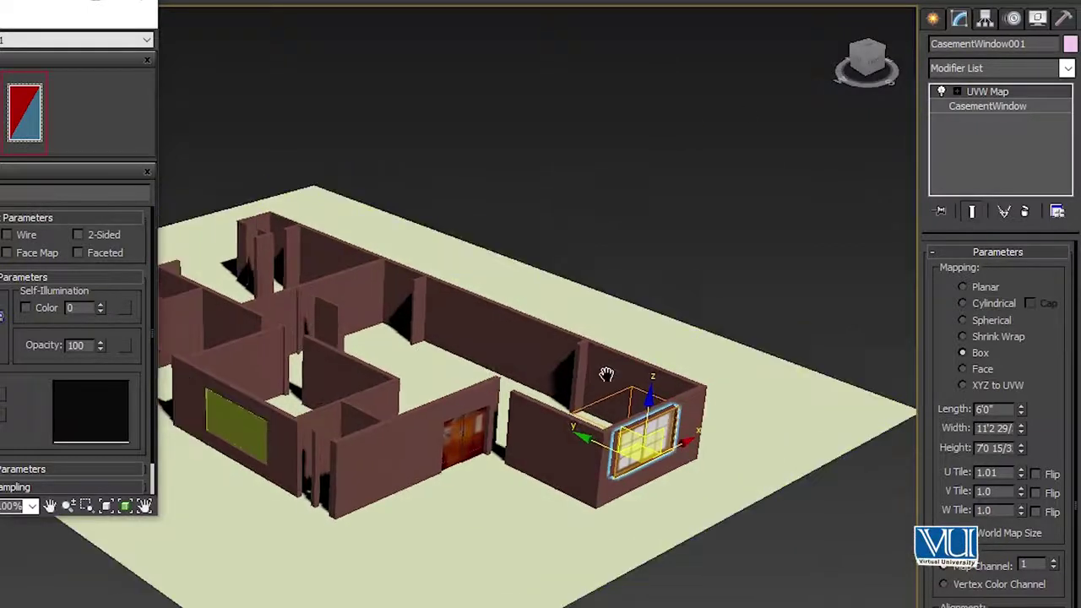
{"action": "scroll", "coordinate": [587, 422], "scroll_direction": "up", "scroll_amount": 4}
{"action": "scroll", "coordinate": [490, 417], "scroll_direction": "up", "scroll_amount": 3}
{"action": "scroll", "coordinate": [453, 427], "scroll_direction": "up", "scroll_amount": 3}
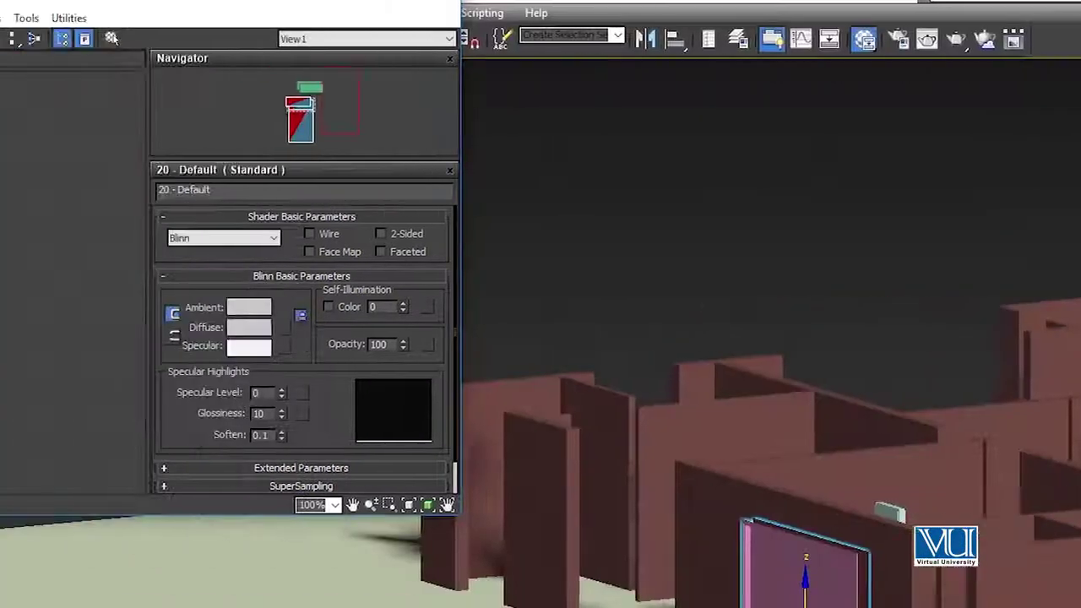
Load 07 - Default into the editor and open its Diffuse map choices.
{"action": "scroll", "coordinate": [46, 440], "scroll_direction": "down", "scroll_amount": 1}
{"action": "scroll", "coordinate": [49, 445], "scroll_direction": "up", "scroll_amount": 3}
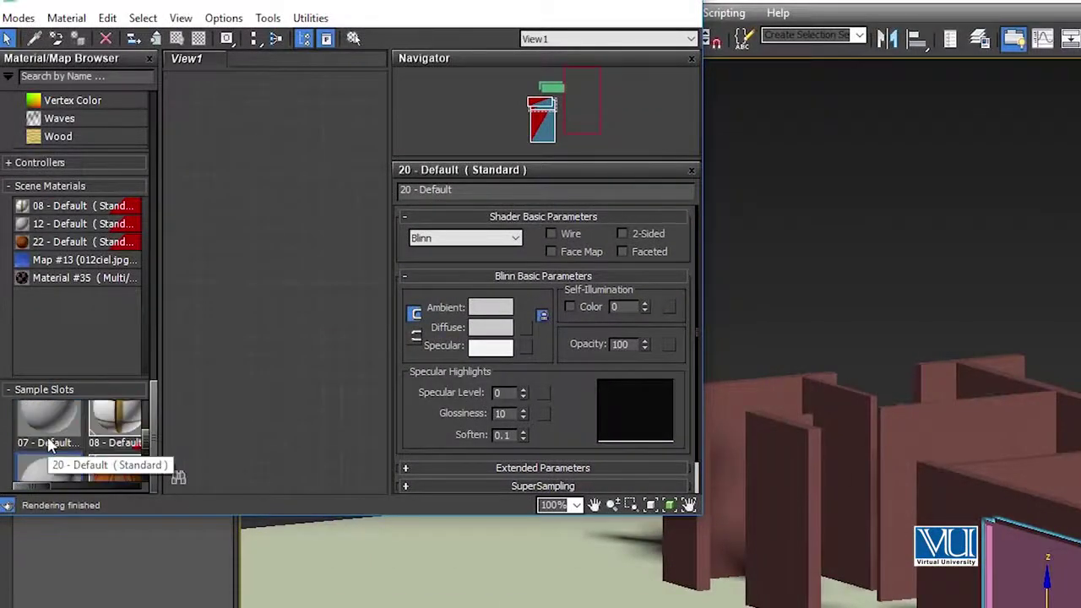
{"action": "double_click", "coordinate": [49, 420]}
{"action": "double_click", "coordinate": [254, 207]}
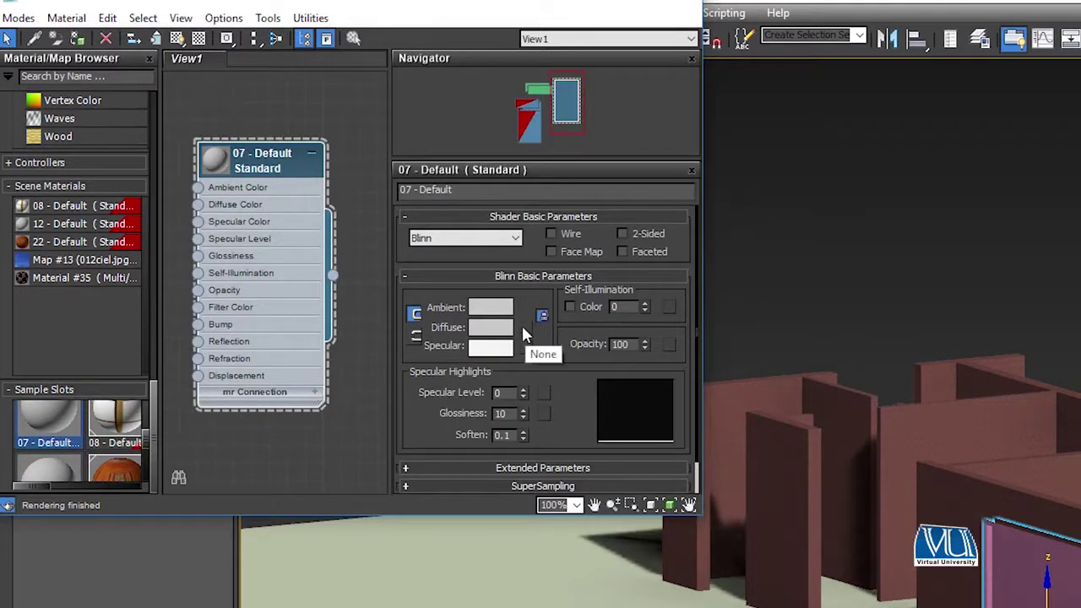
{"action": "left_click", "coordinate": [524, 326]}
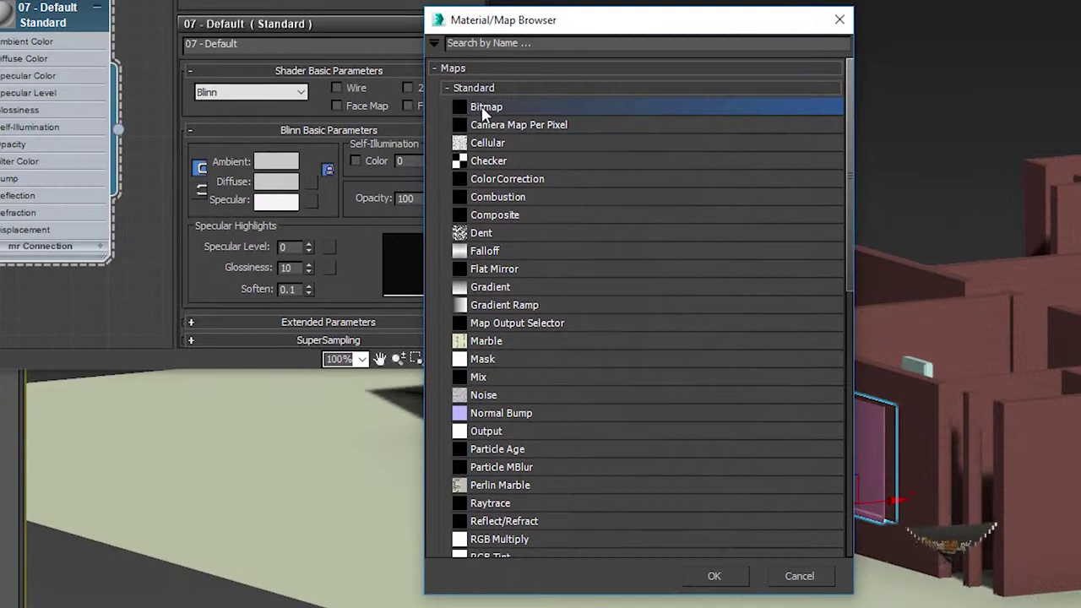
Set the OS17100 window image as 07 - Default's Bitmap diffuse map.
{"action": "double_click", "coordinate": [486, 108]}
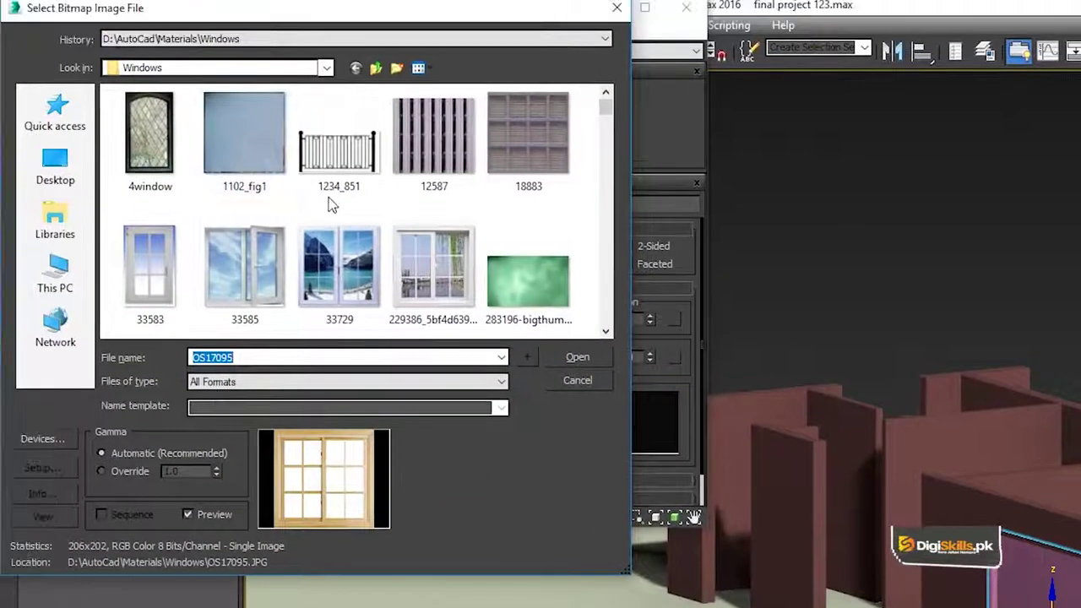
{"action": "scroll", "coordinate": [325, 205], "scroll_direction": "down", "scroll_amount": 5}
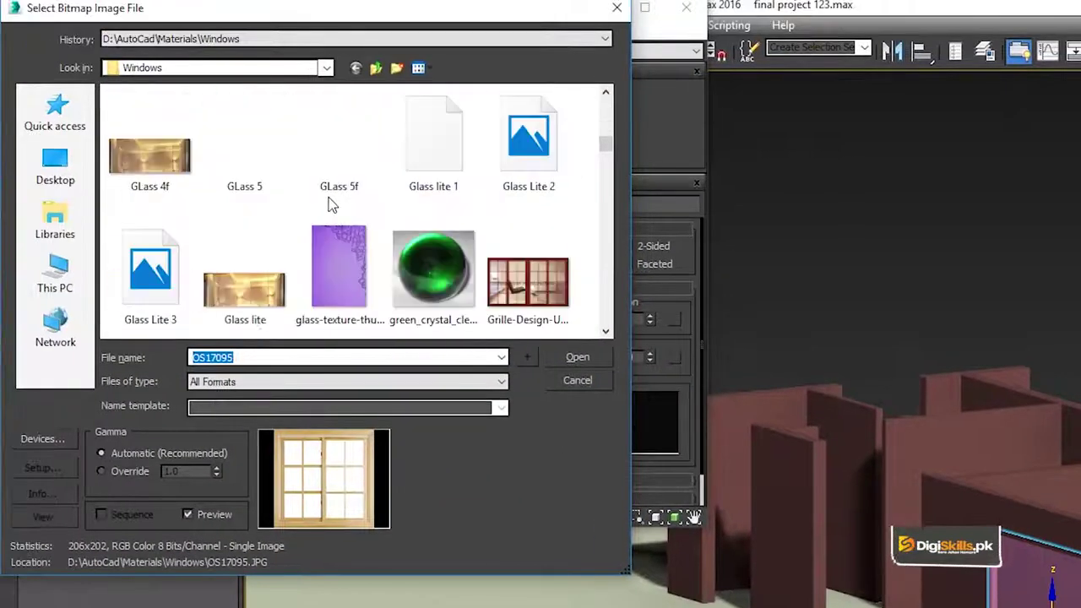
{"action": "scroll", "coordinate": [333, 204], "scroll_direction": "down", "scroll_amount": 5}
{"action": "scroll", "coordinate": [355, 203], "scroll_direction": "down", "scroll_amount": 3}
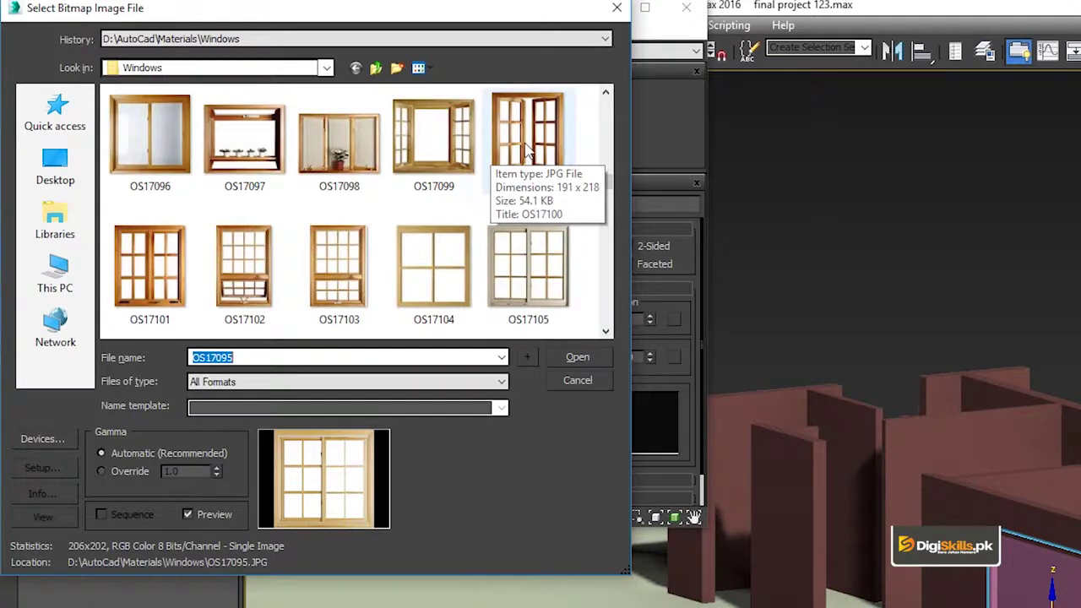
{"action": "scroll", "coordinate": [515, 181], "scroll_direction": "down", "scroll_amount": 2}
{"action": "scroll", "coordinate": [499, 205], "scroll_direction": "up", "scroll_amount": 1}
{"action": "scroll", "coordinate": [503, 220], "scroll_direction": "up", "scroll_amount": 2}
{"action": "scroll", "coordinate": [507, 241], "scroll_direction": "down", "scroll_amount": 2}
{"action": "scroll", "coordinate": [511, 245], "scroll_direction": "up", "scroll_amount": 1}
{"action": "left_click", "coordinate": [516, 161]}
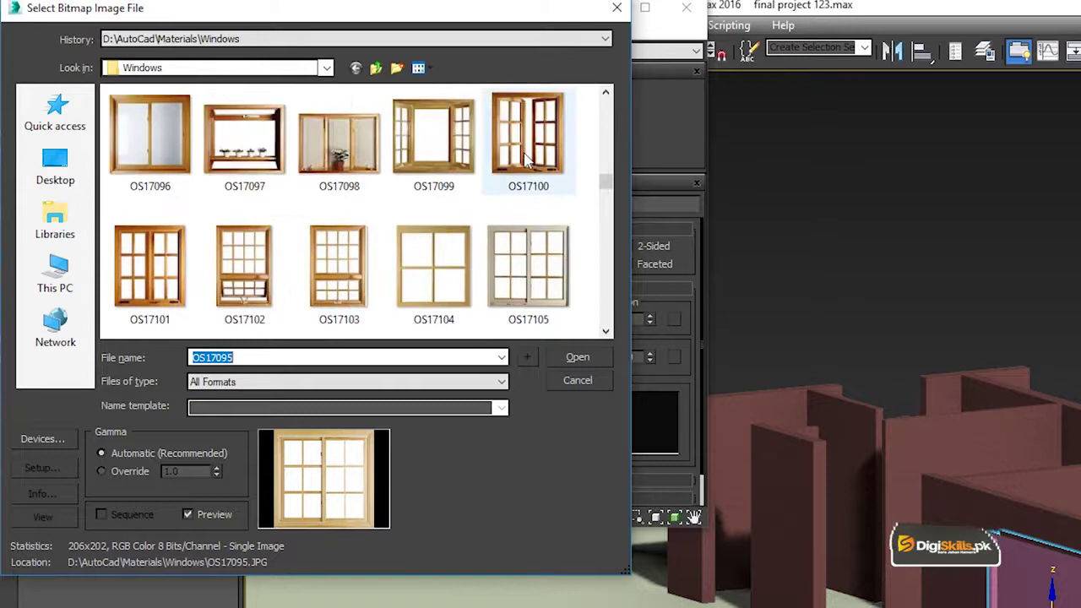
{"action": "left_click", "coordinate": [574, 351]}
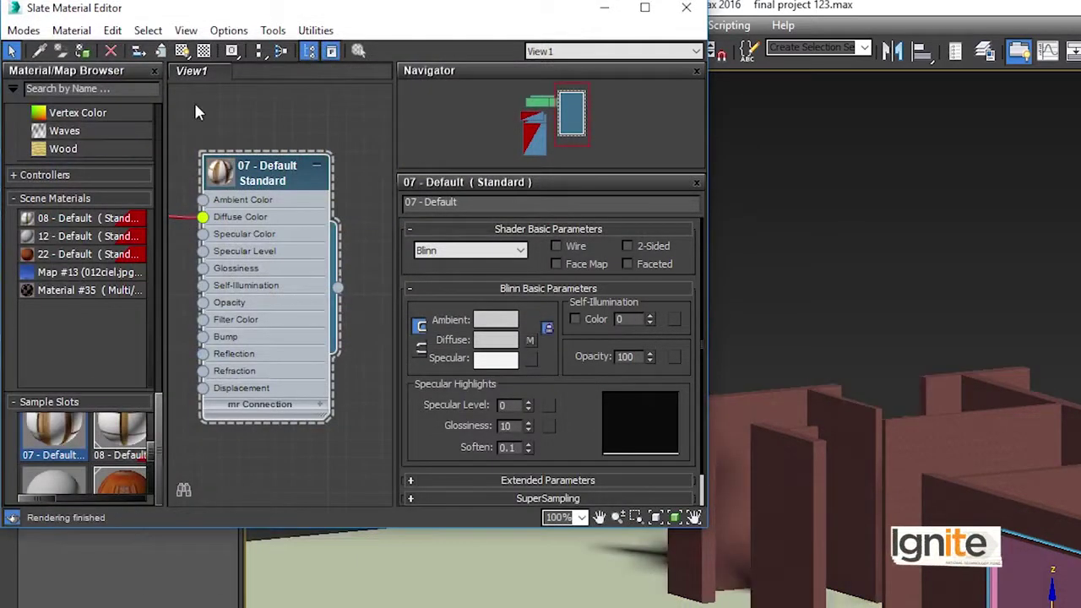
Apply the wooden window material to the fixed window with a Box UVW Map and show it shaded.
{"action": "left_click", "coordinate": [81, 53]}
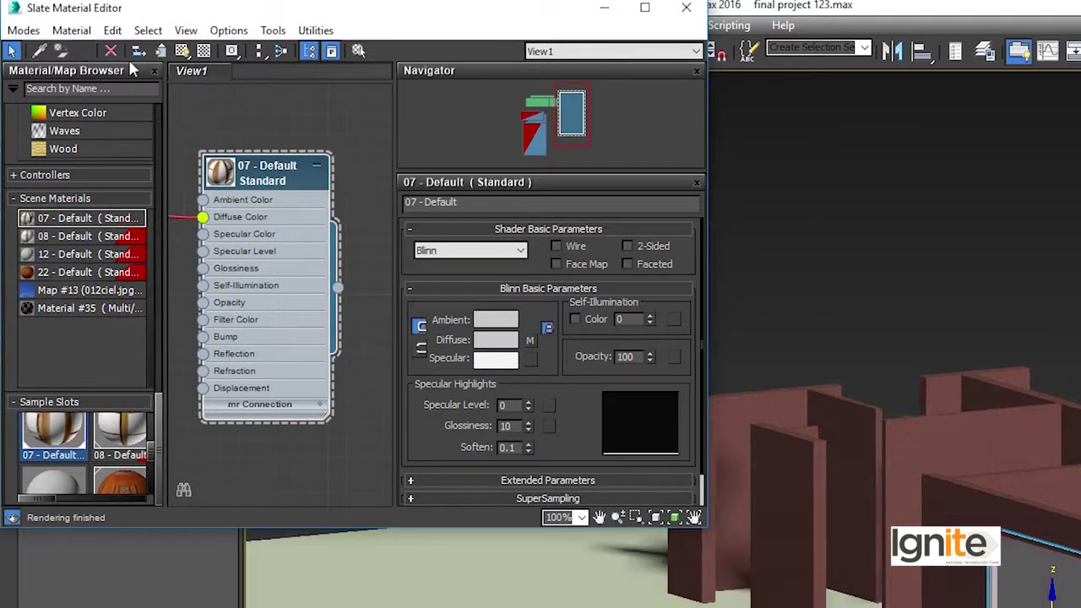
{"action": "left_click", "coordinate": [184, 52]}
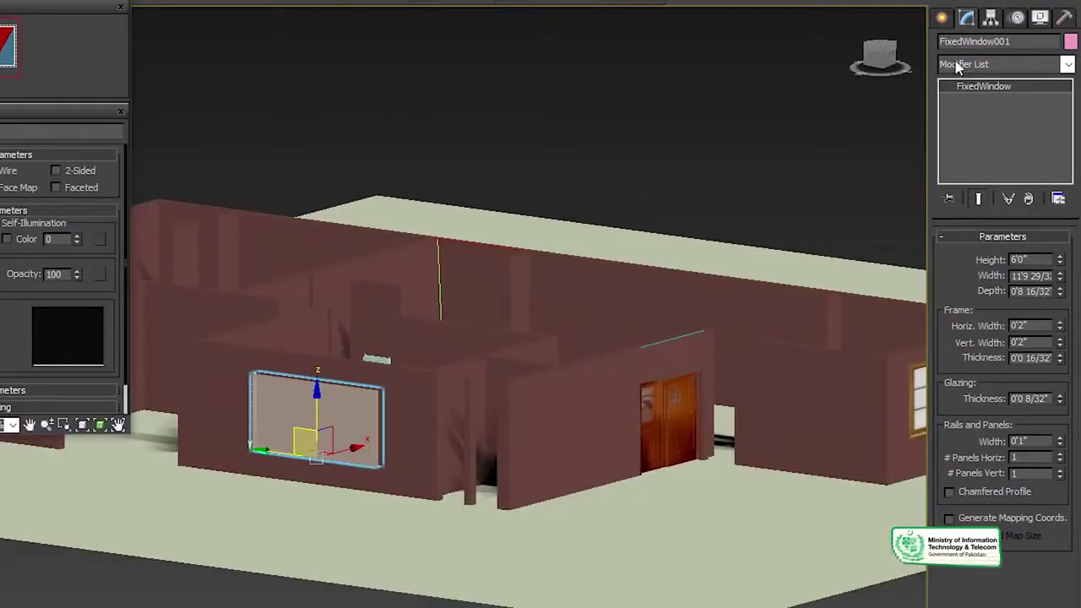
{"action": "left_click", "coordinate": [955, 65]}
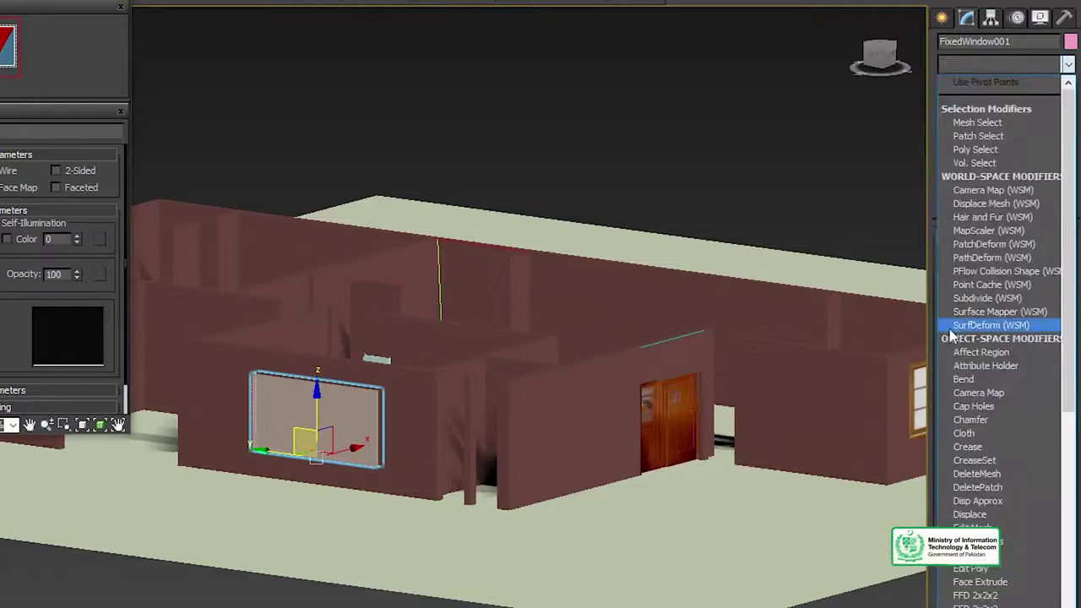
{"action": "scroll", "coordinate": [953, 338], "scroll_direction": "down", "scroll_amount": 5}
{"action": "scroll", "coordinate": [953, 338], "scroll_direction": "down", "scroll_amount": 10}
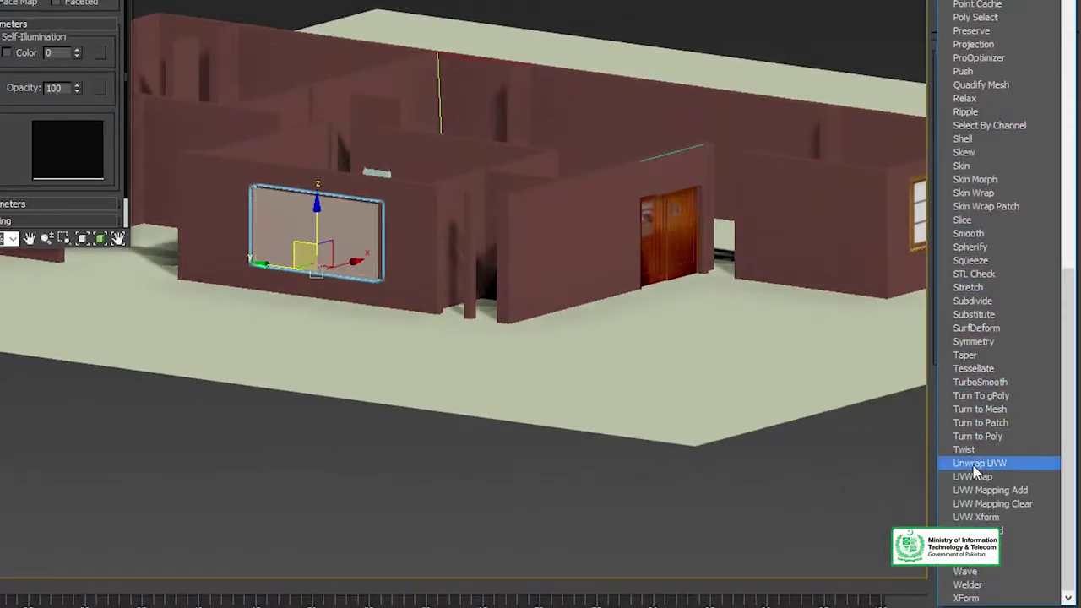
{"action": "left_click", "coordinate": [980, 478]}
{"action": "left_click", "coordinate": [973, 146]}
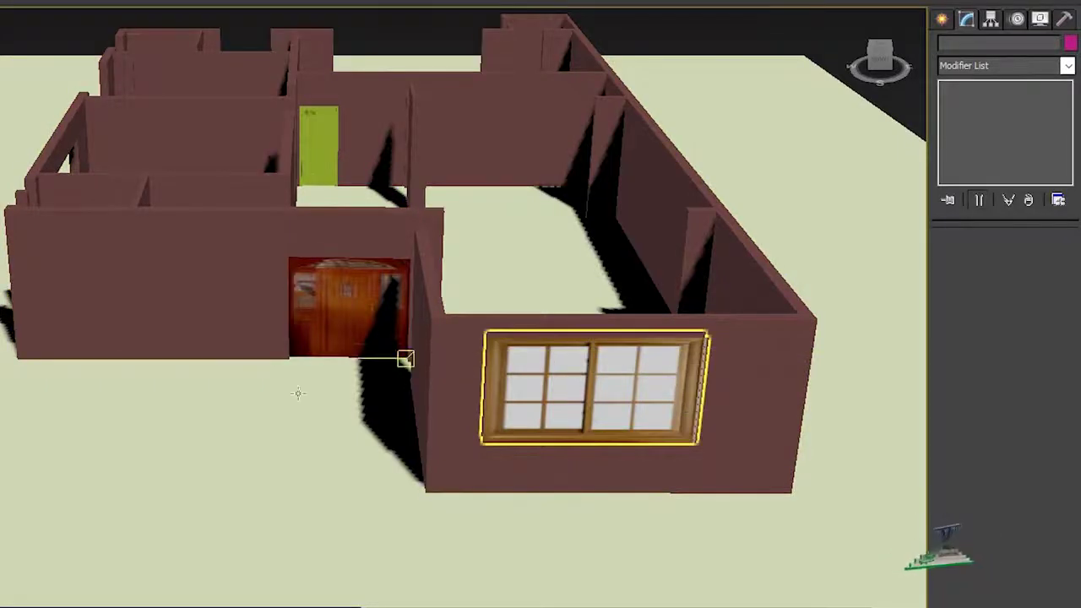
Deselect the window, then view the floor plan from the top in wireframe.
{"action": "left_click", "coordinate": [253, 127]}
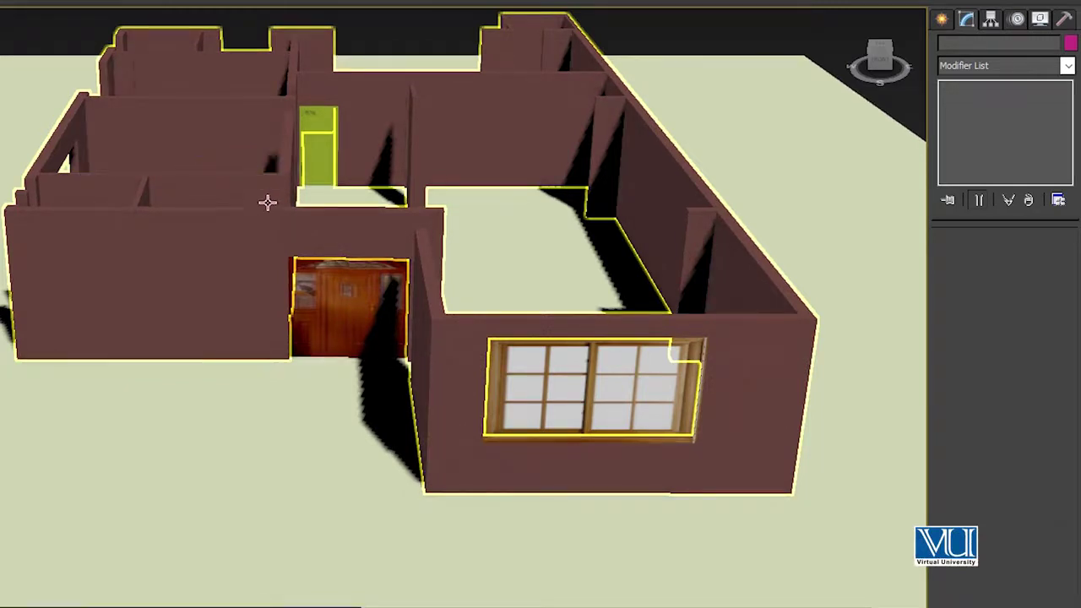
{"action": "middle_click_drag", "start_coordinate": [222, 282], "coordinate": [223, 363]}
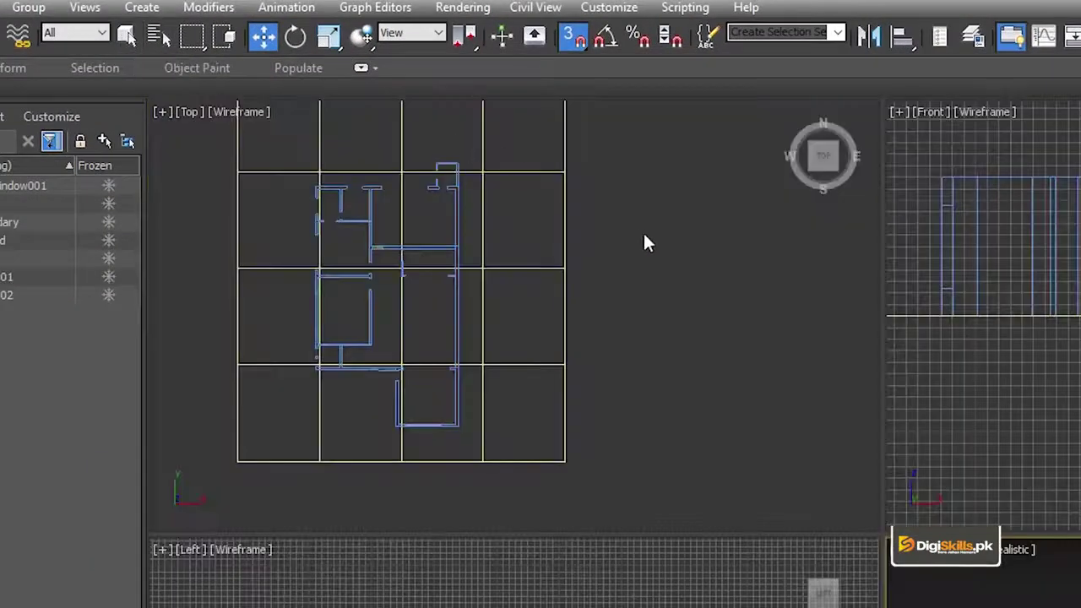
{"action": "key", "text": "alt+w"}
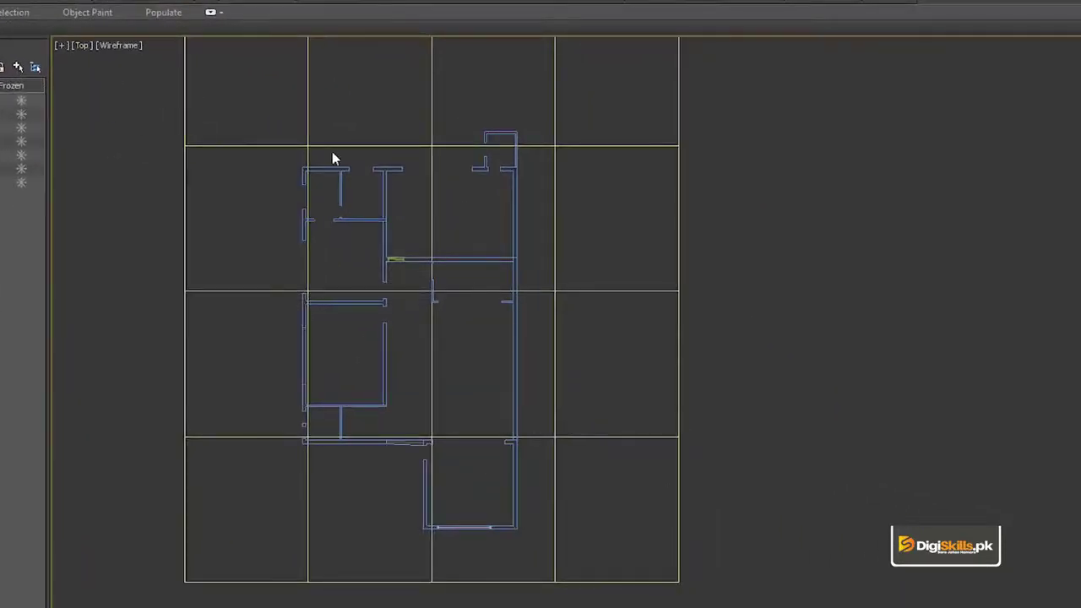
{"action": "scroll", "coordinate": [286, 203], "scroll_direction": "down", "scroll_amount": 2}
Switch the Create panel to the Shapes category with Splines selected in the dropdown.
{"action": "scroll", "coordinate": [311, 196], "scroll_direction": "up", "scroll_amount": 2}
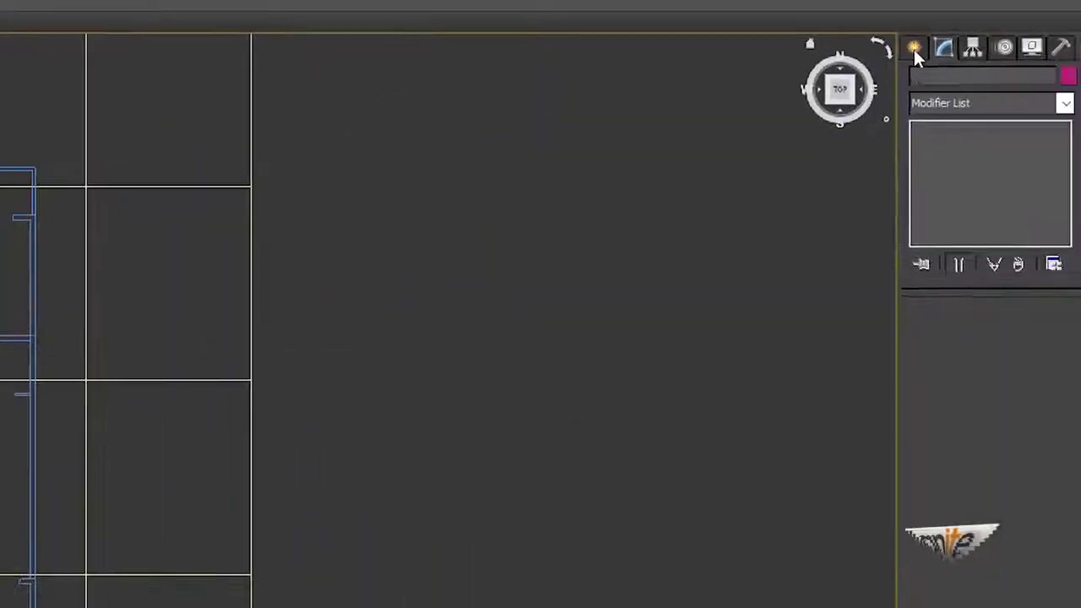
{"action": "left_click", "coordinate": [915, 49]}
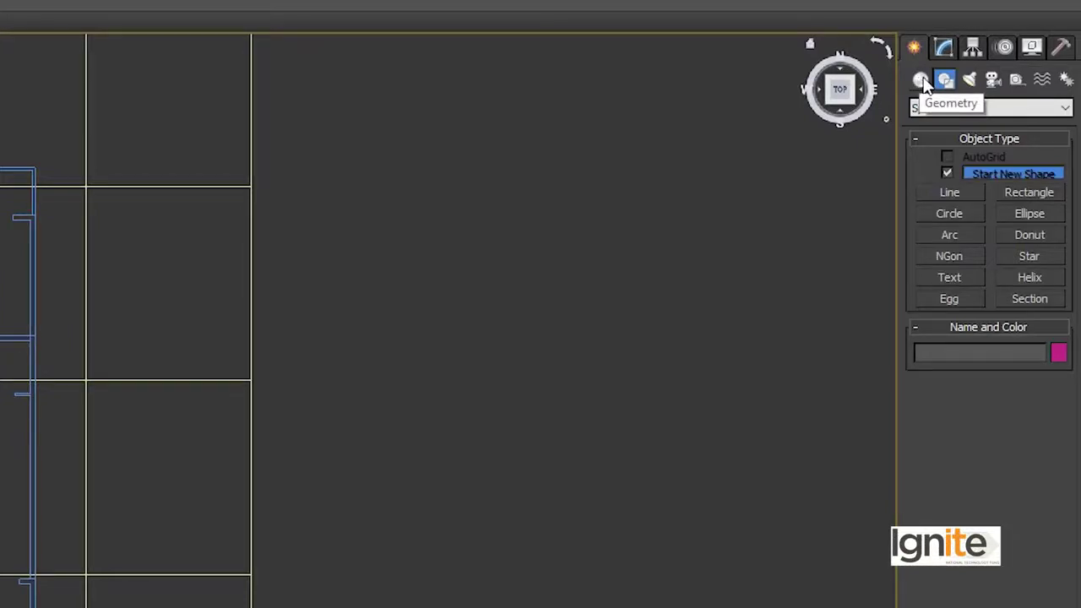
{"action": "left_click", "coordinate": [922, 79]}
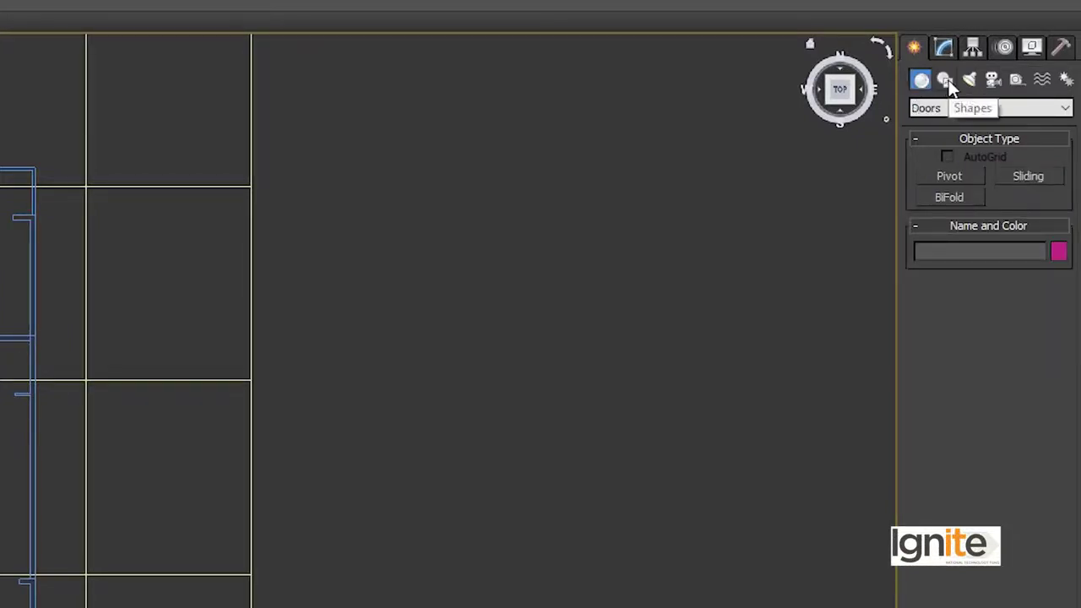
{"action": "left_click", "coordinate": [946, 80]}
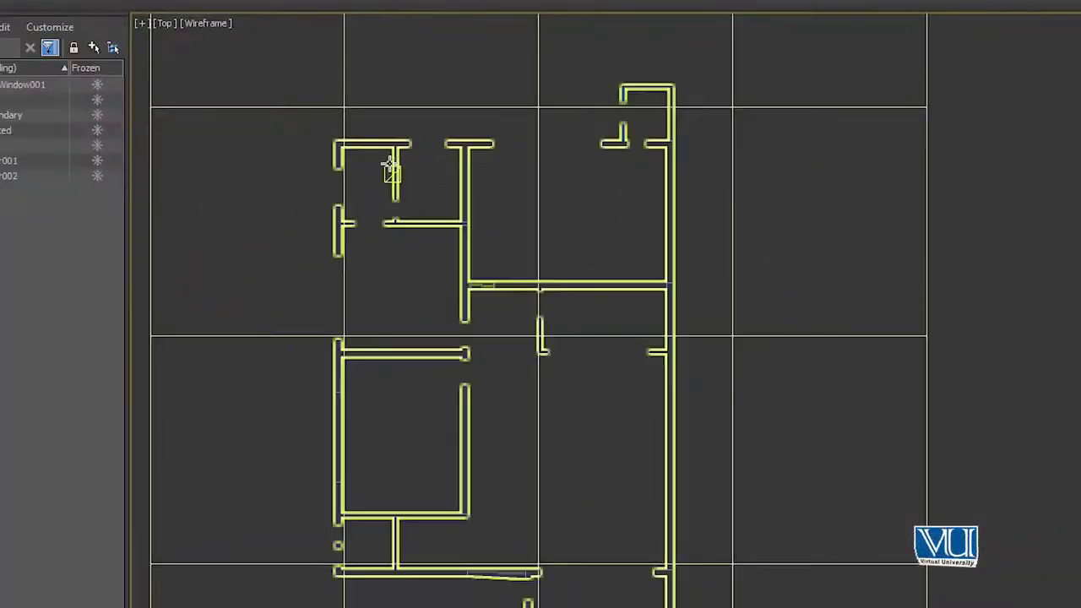
{"action": "scroll", "coordinate": [391, 169], "scroll_direction": "up", "scroll_amount": 3}
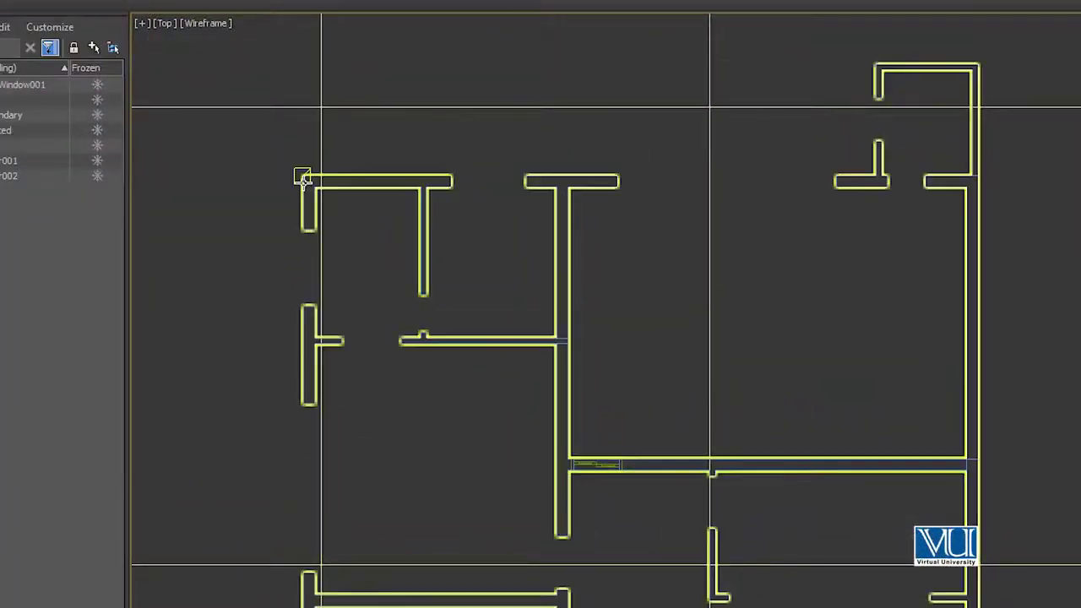
Hide the large grid plane surrounding the floor plan.
{"action": "left_click_drag", "start_coordinate": [470, 248], "coordinate": [474, 247]}
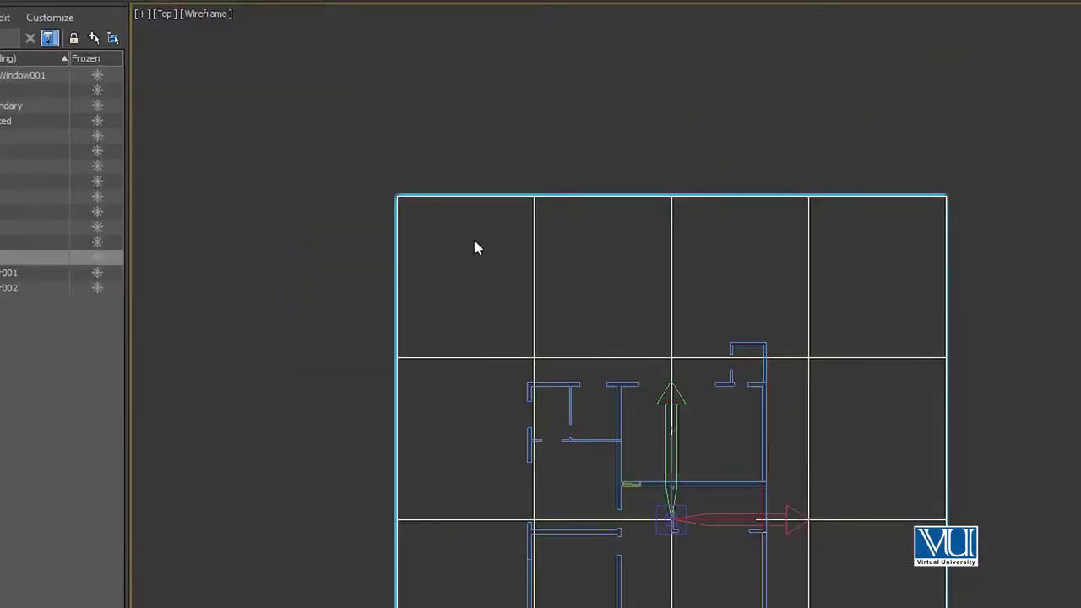
{"action": "right_click", "coordinate": [568, 194]}
{"action": "mouse_move", "coordinate": [480, 192]}
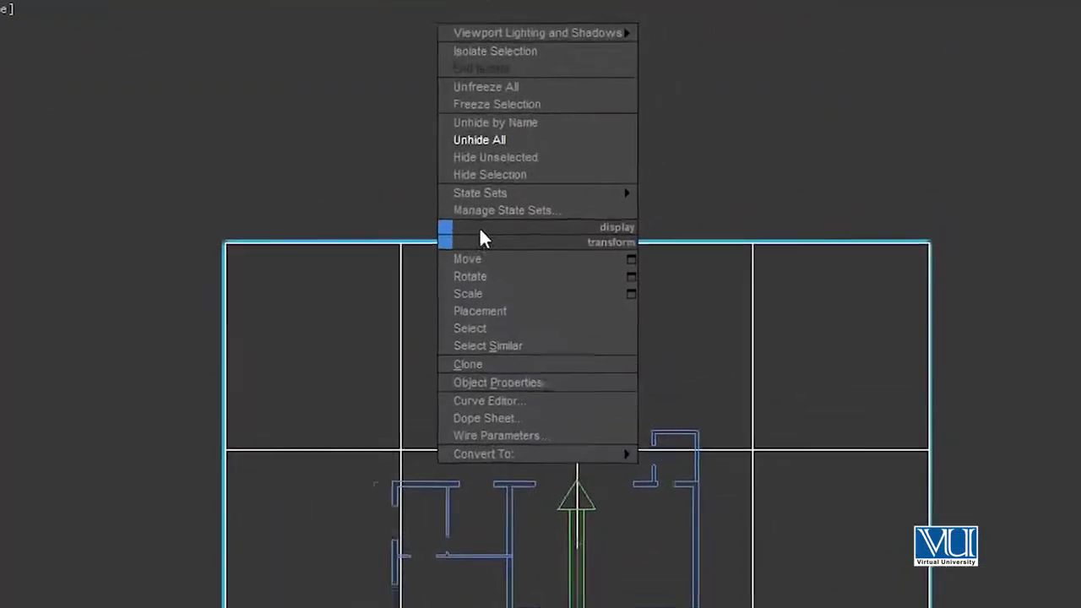
{"action": "left_click", "coordinate": [461, 182]}
{"action": "scroll", "coordinate": [601, 417], "scroll_direction": "down", "scroll_amount": 3}
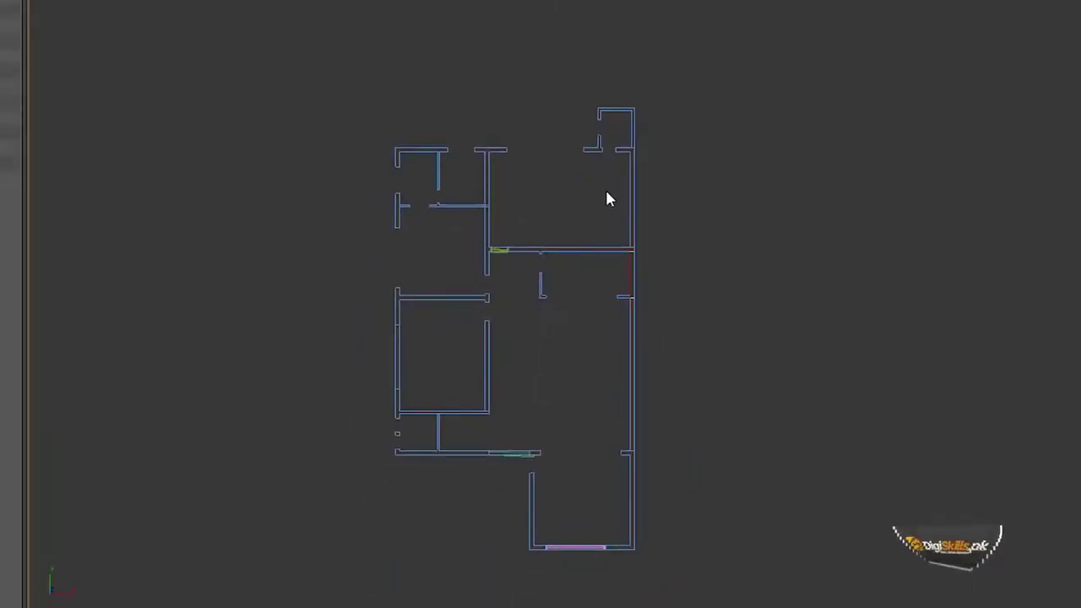
Activate the Line spline tool and zoom the Top view onto the plan's upper-left corner.
{"action": "left_click", "coordinate": [943, 50]}
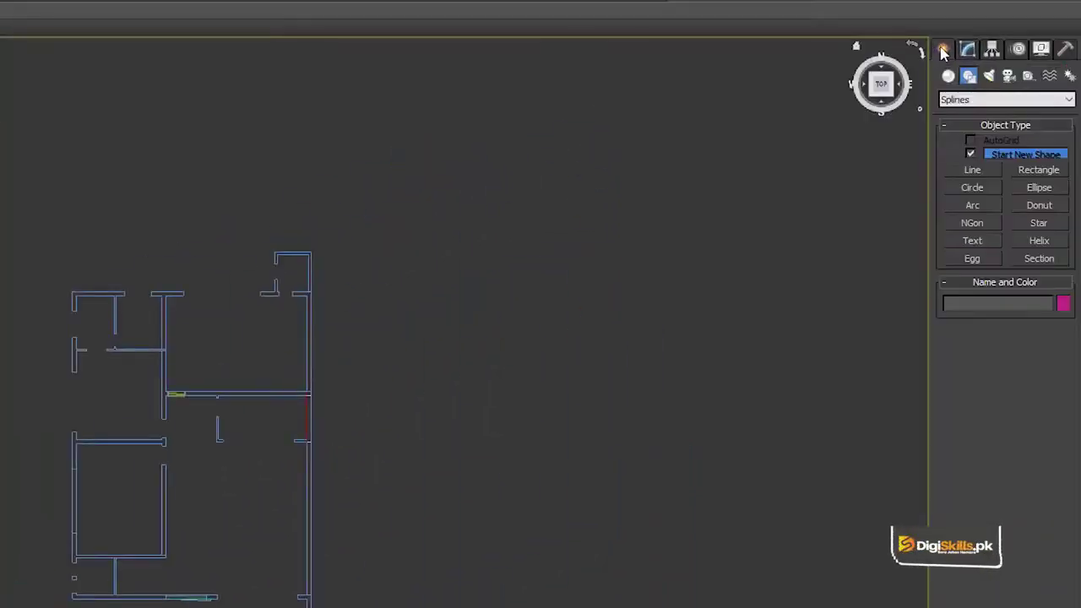
{"action": "left_click", "coordinate": [971, 171]}
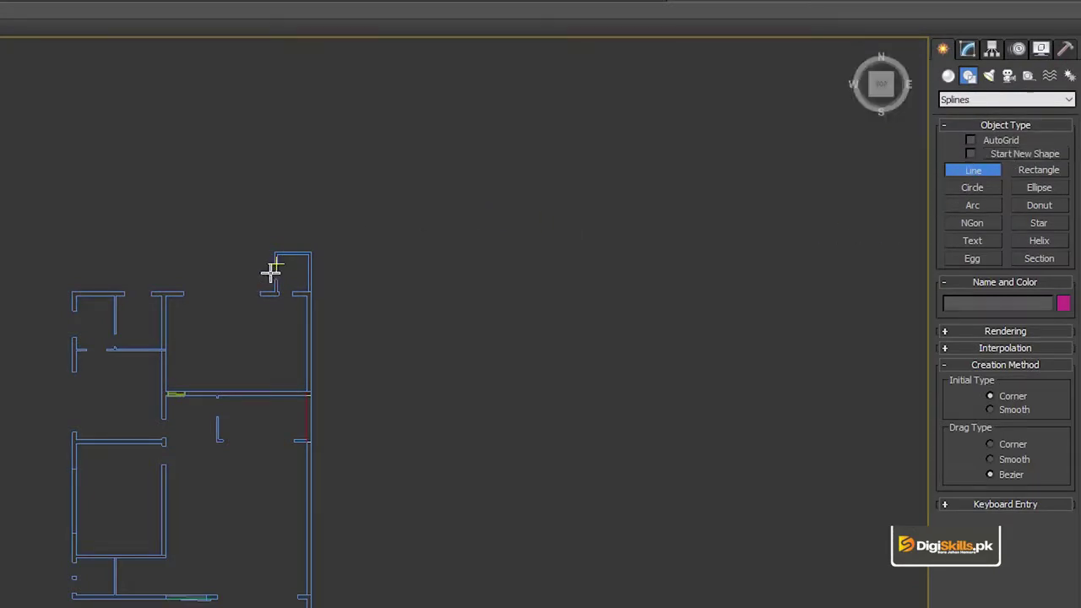
{"action": "scroll", "coordinate": [141, 321], "scroll_direction": "up", "scroll_amount": 2}
{"action": "scroll", "coordinate": [73, 304], "scroll_direction": "up", "scroll_amount": 2}
{"action": "scroll", "coordinate": [64, 278], "scroll_direction": "up", "scroll_amount": 2}
{"action": "scroll", "coordinate": [64, 279], "scroll_direction": "up", "scroll_amount": 5}
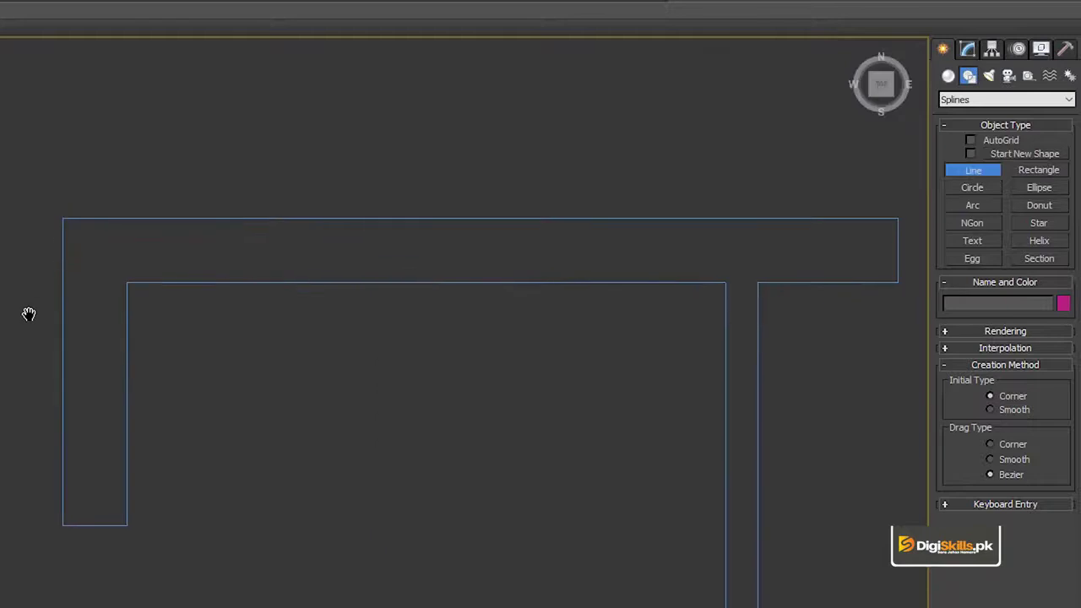
Start the roof line at the top-left outer wall corner and place the next two corners.
{"action": "left_click", "coordinate": [43, 237]}
{"action": "scroll", "coordinate": [448, 245], "scroll_direction": "down", "scroll_amount": 2}
{"action": "scroll", "coordinate": [174, 307], "scroll_direction": "down", "scroll_amount": 3}
{"action": "scroll", "coordinate": [464, 296], "scroll_direction": "up", "scroll_amount": 3}
{"action": "scroll", "coordinate": [577, 279], "scroll_direction": "down", "scroll_amount": 2}
{"action": "scroll", "coordinate": [319, 342], "scroll_direction": "up", "scroll_amount": 3}
{"action": "scroll", "coordinate": [318, 342], "scroll_direction": "up", "scroll_amount": 3}
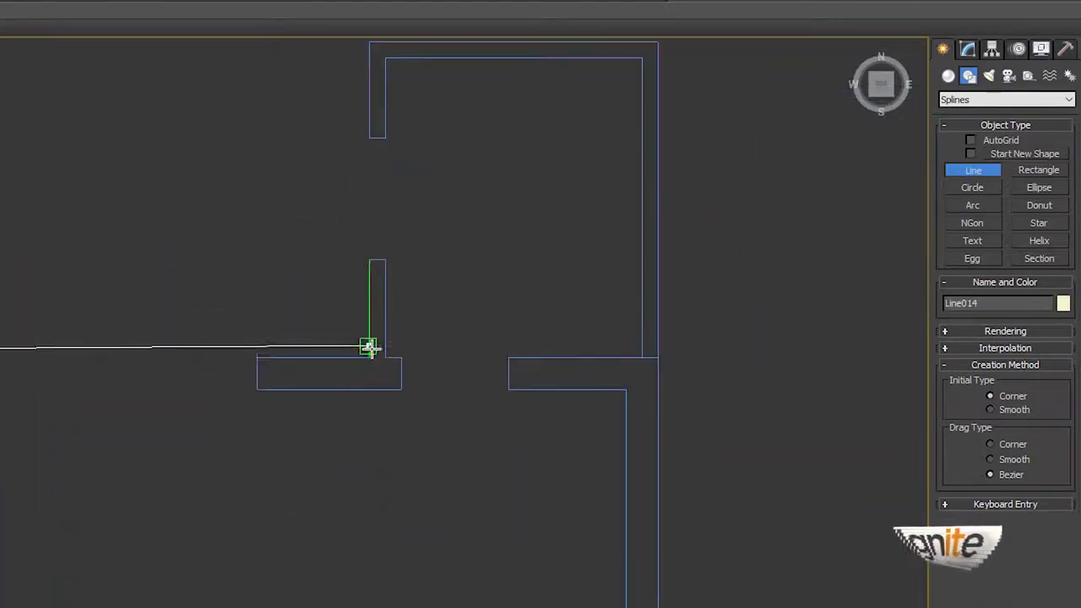
{"action": "left_click", "coordinate": [367, 356]}
{"action": "middle_click_drag", "start_coordinate": [366, 186], "coordinate": [281, 414]}
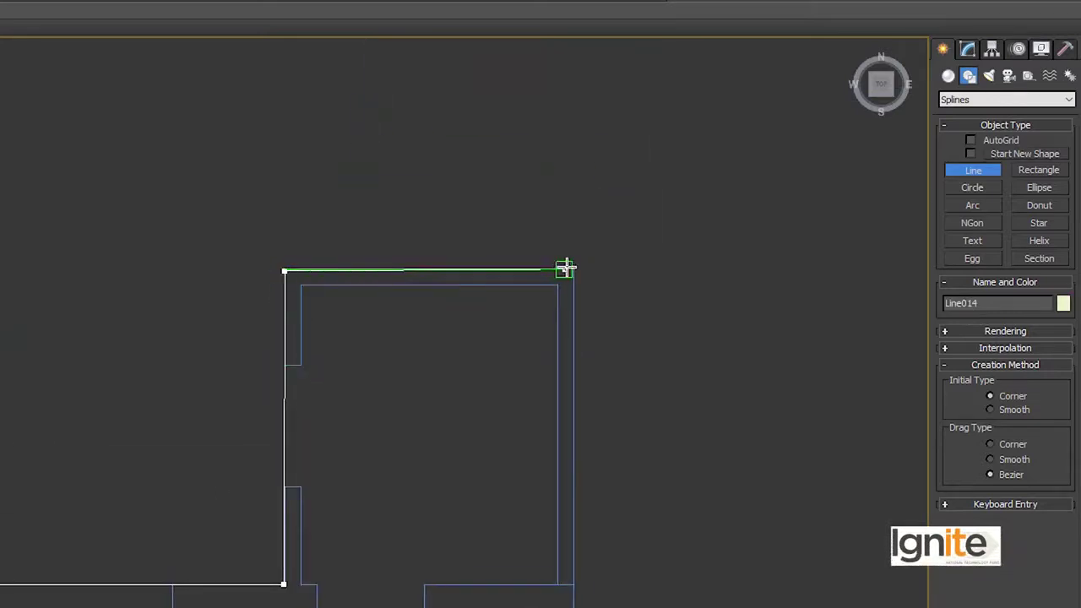
{"action": "middle_click_drag", "start_coordinate": [577, 454], "coordinate": [544, 398]}
{"action": "scroll", "coordinate": [543, 398], "scroll_direction": "down", "scroll_amount": 4}
{"action": "scroll", "coordinate": [574, 574], "scroll_direction": "down", "scroll_amount": 2}
{"action": "mouse_move", "coordinate": [575, 575]}
{"action": "middle_mouse_down"}
{"action": "mouse_move", "coordinate": [442, 340]}
{"action": "mouse_move", "coordinate": [515, 480]}
{"action": "mouse_move", "coordinate": [485, 425]}
{"action": "middle_mouse_up"}
{"action": "scroll", "coordinate": [442, 340], "scroll_direction": "up", "scroll_amount": 8}
{"action": "scroll", "coordinate": [485, 424], "scroll_direction": "up", "scroll_amount": 1}
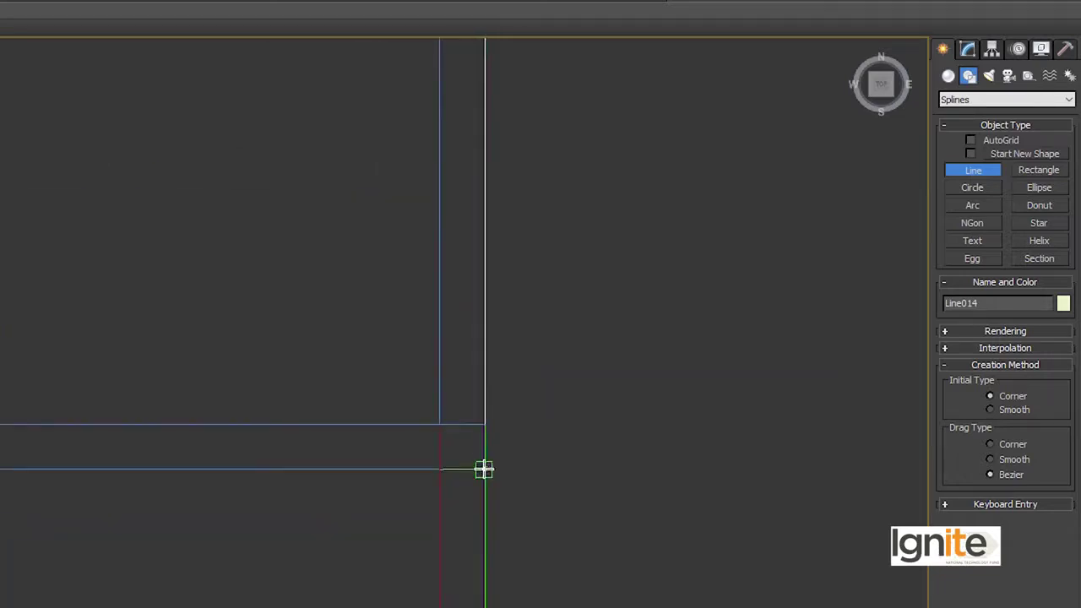
{"action": "left_click", "coordinate": [484, 470]}
{"action": "scroll", "coordinate": [189, 470], "scroll_direction": "down", "scroll_amount": 3}
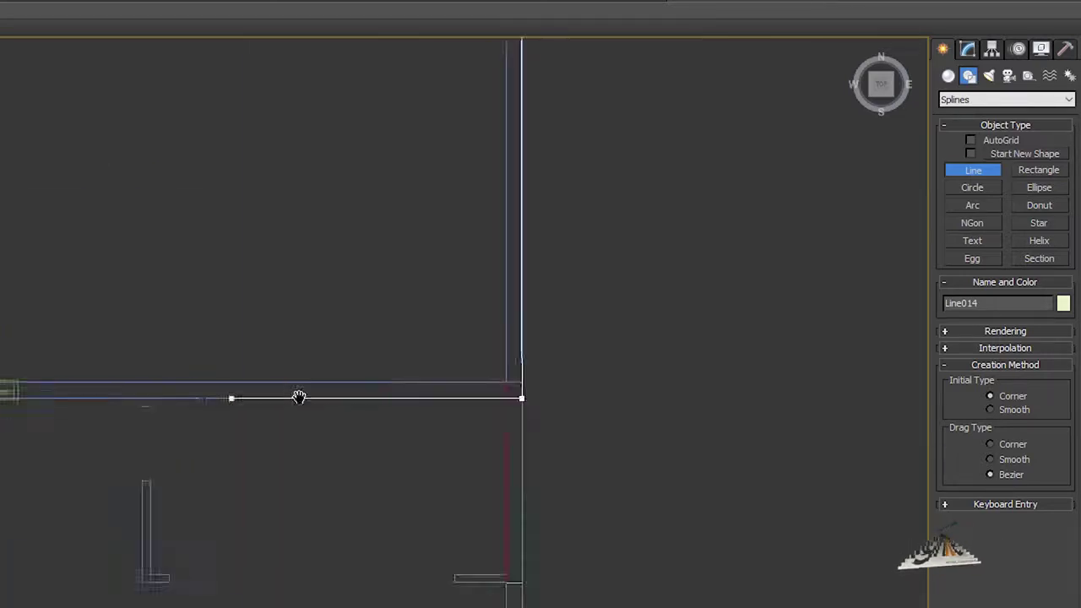
{"action": "scroll", "coordinate": [101, 403], "scroll_direction": "up", "scroll_amount": 2}
{"action": "scroll", "coordinate": [232, 411], "scroll_direction": "down", "scroll_amount": 2}
{"action": "scroll", "coordinate": [127, 364], "scroll_direction": "up", "scroll_amount": 3}
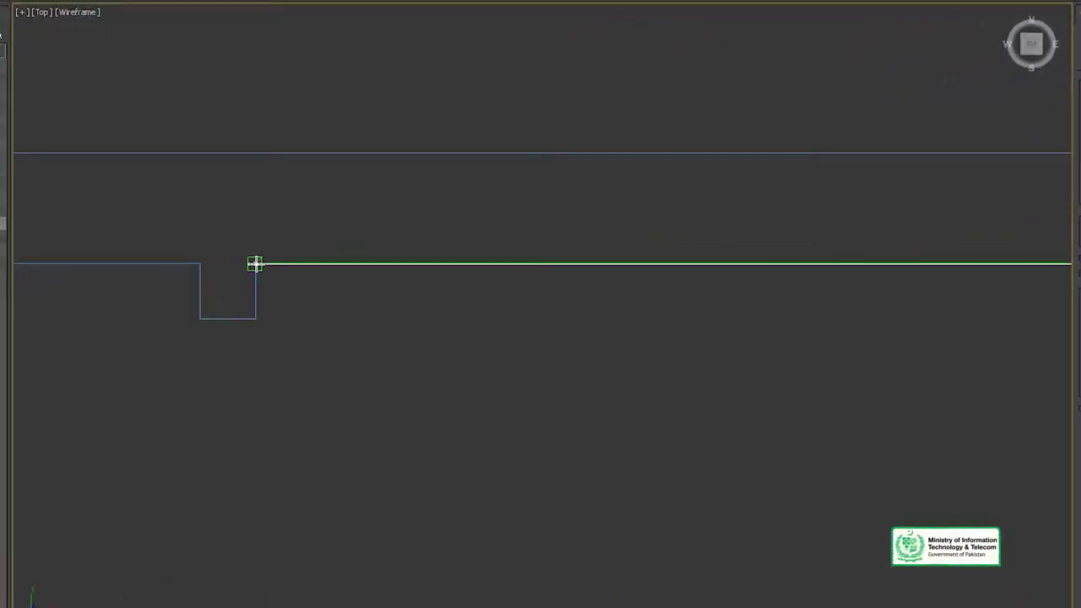
Continue the line along the outer walls, placing vertices at the next five wall corners.
{"action": "left_click", "coordinate": [255, 265]}
{"action": "scroll", "coordinate": [277, 423], "scroll_direction": "down", "scroll_amount": 2}
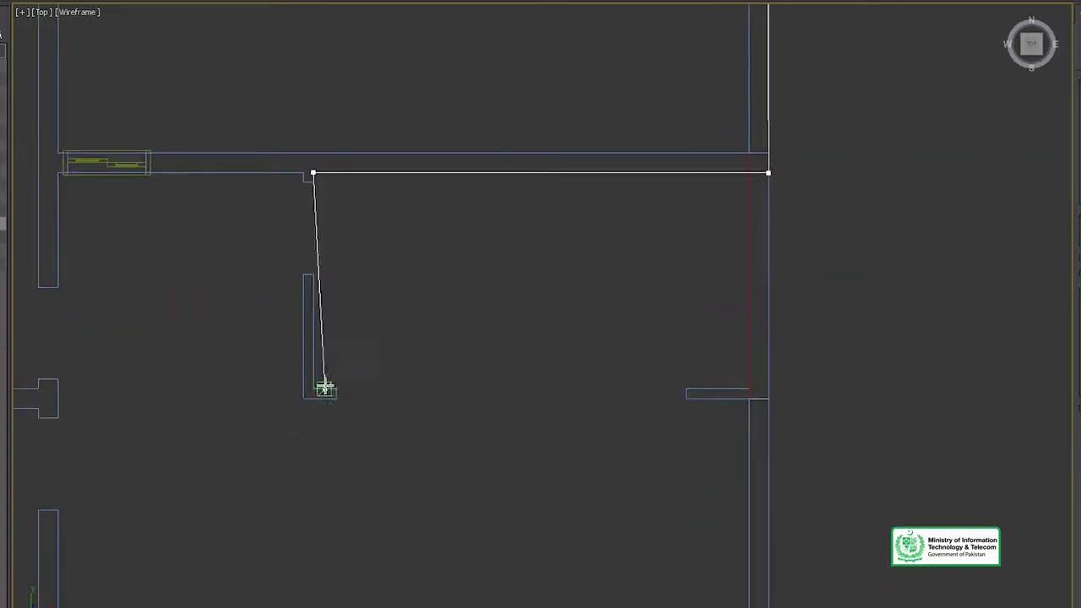
{"action": "scroll", "coordinate": [279, 342], "scroll_direction": "down", "scroll_amount": 3}
{"action": "middle_click_drag", "start_coordinate": [296, 323], "coordinate": [150, 293]}
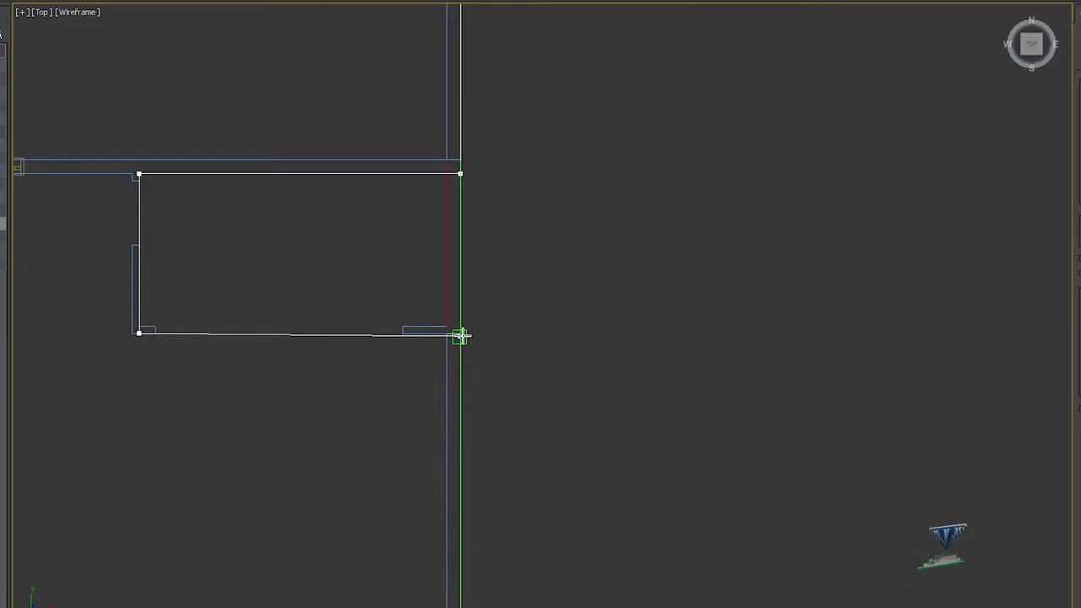
{"action": "left_click", "coordinate": [460, 335]}
{"action": "scroll", "coordinate": [476, 394], "scroll_direction": "down", "scroll_amount": 2}
{"action": "middle_click_drag", "start_coordinate": [476, 394], "coordinate": [490, 229]}
{"action": "scroll", "coordinate": [488, 365], "scroll_direction": "up", "scroll_amount": 5}
{"action": "scroll", "coordinate": [473, 325], "scroll_direction": "up", "scroll_amount": 3}
{"action": "left_click", "coordinate": [493, 240]}
{"action": "middle_click_drag", "start_coordinate": [68, 241], "coordinate": [529, 338]}
{"action": "left_click", "coordinate": [495, 357]}
{"action": "scroll", "coordinate": [504, 278], "scroll_direction": "down", "scroll_amount": 2}
{"action": "scroll", "coordinate": [487, 355], "scroll_direction": "down", "scroll_amount": 1}
{"action": "scroll", "coordinate": [487, 354], "scroll_direction": "up", "scroll_amount": 5}
{"action": "middle_click_drag", "start_coordinate": [524, 219], "coordinate": [533, 366]}
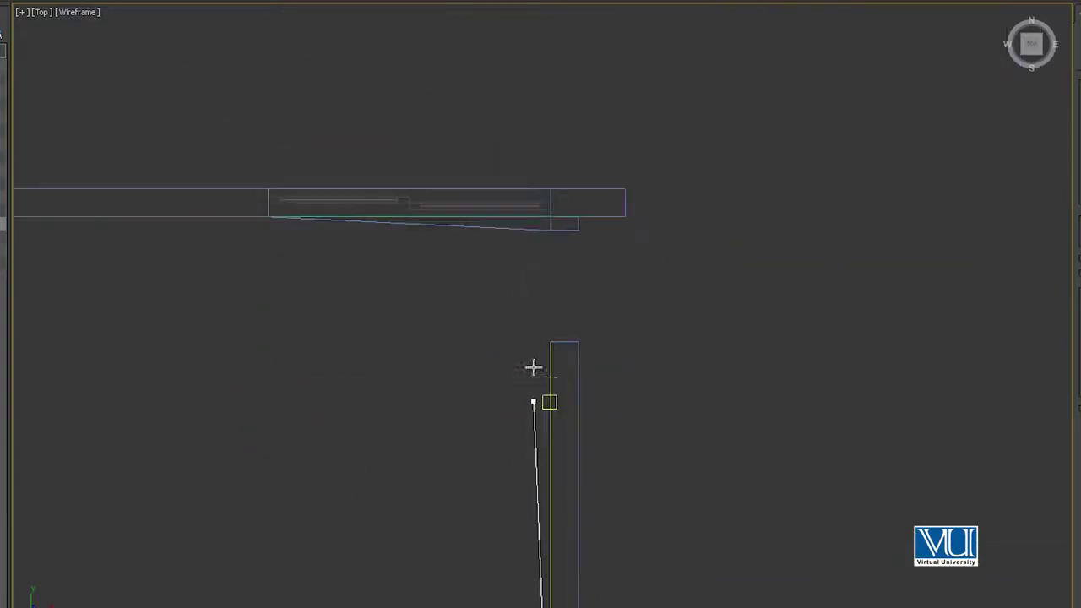
{"action": "left_click", "coordinate": [550, 231]}
Add the final left wall corner, then close the spline on its first vertex.
{"action": "scroll", "coordinate": [430, 245], "scroll_direction": "down", "scroll_amount": 3}
{"action": "scroll", "coordinate": [418, 280], "scroll_direction": "down", "scroll_amount": 2}
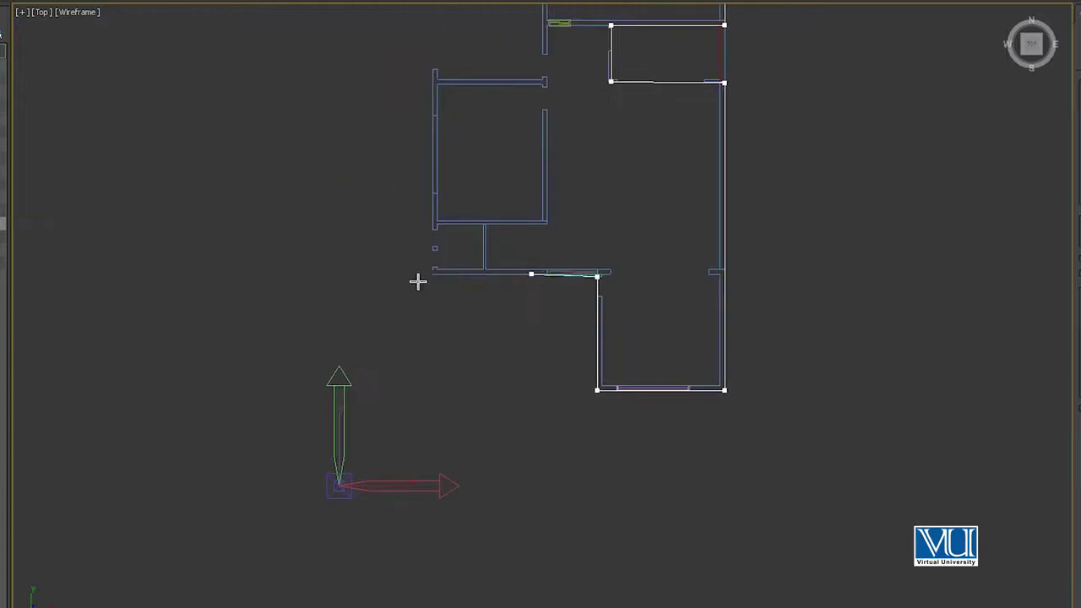
{"action": "scroll", "coordinate": [437, 270], "scroll_direction": "up", "scroll_amount": 3}
{"action": "left_click", "coordinate": [437, 270]}
{"action": "scroll", "coordinate": [447, 234], "scroll_direction": "down", "scroll_amount": 2}
{"action": "scroll", "coordinate": [427, 193], "scroll_direction": "down", "scroll_amount": 2}
{"action": "scroll", "coordinate": [427, 191], "scroll_direction": "down", "scroll_amount": 1}
{"action": "scroll", "coordinate": [426, 191], "scroll_direction": "up", "scroll_amount": 2}
{"action": "scroll", "coordinate": [427, 222], "scroll_direction": "up", "scroll_amount": 2}
{"action": "scroll", "coordinate": [415, 229], "scroll_direction": "up", "scroll_amount": 2}
{"action": "left_click", "coordinate": [406, 219]}
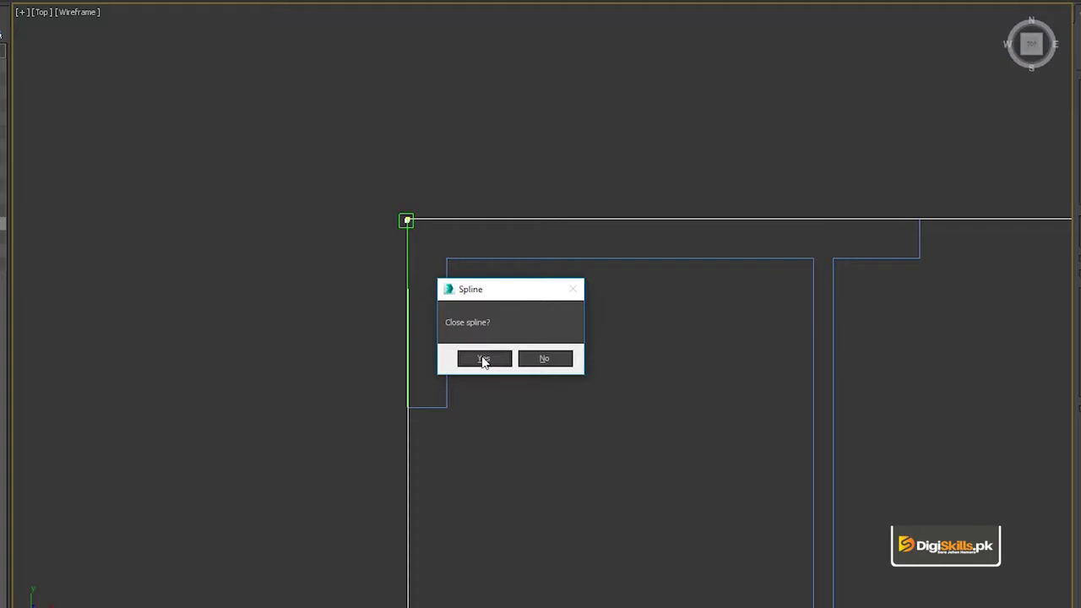
{"action": "left_click", "coordinate": [483, 361]}
{"action": "scroll", "coordinate": [507, 380], "scroll_direction": "down", "scroll_amount": 2}
{"action": "scroll", "coordinate": [507, 372], "scroll_direction": "down", "scroll_amount": 2}
Select the roof outline spline and convert it to an Editable Poly.
{"action": "scroll", "coordinate": [494, 313], "scroll_direction": "down", "scroll_amount": 2}
{"action": "scroll", "coordinate": [499, 283], "scroll_direction": "up", "scroll_amount": 3}
{"action": "scroll", "coordinate": [523, 270], "scroll_direction": "up", "scroll_amount": 2}
{"action": "scroll", "coordinate": [517, 216], "scroll_direction": "up", "scroll_amount": 1}
{"action": "middle_click_drag", "start_coordinate": [510, 203], "coordinate": [495, 162]}
{"action": "scroll", "coordinate": [496, 148], "scroll_direction": "up", "scroll_amount": 2}
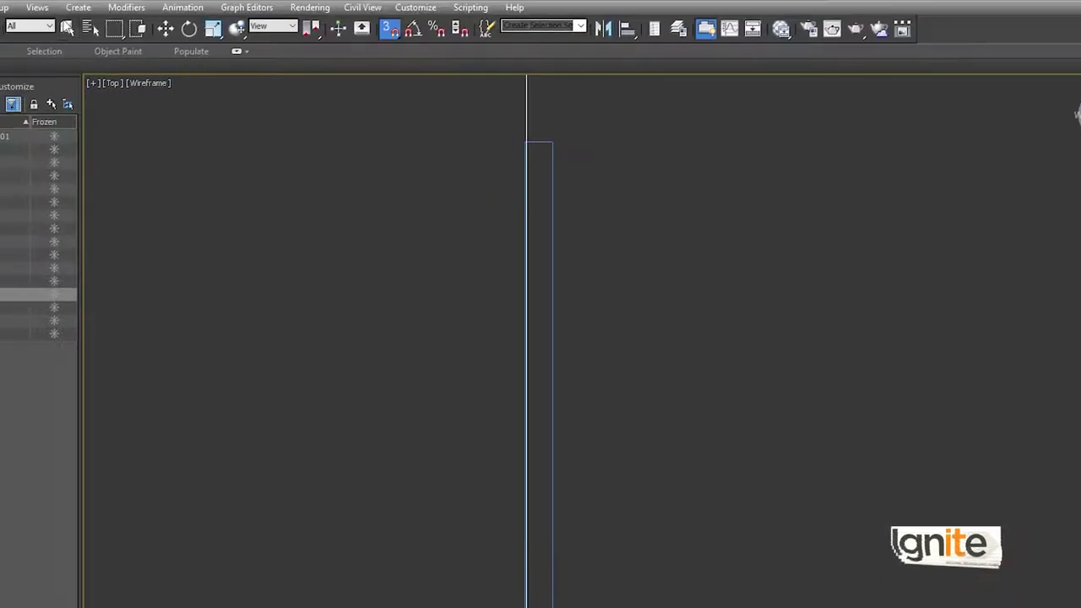
{"action": "left_click_drag", "start_coordinate": [555, 84], "coordinate": [459, 125]}
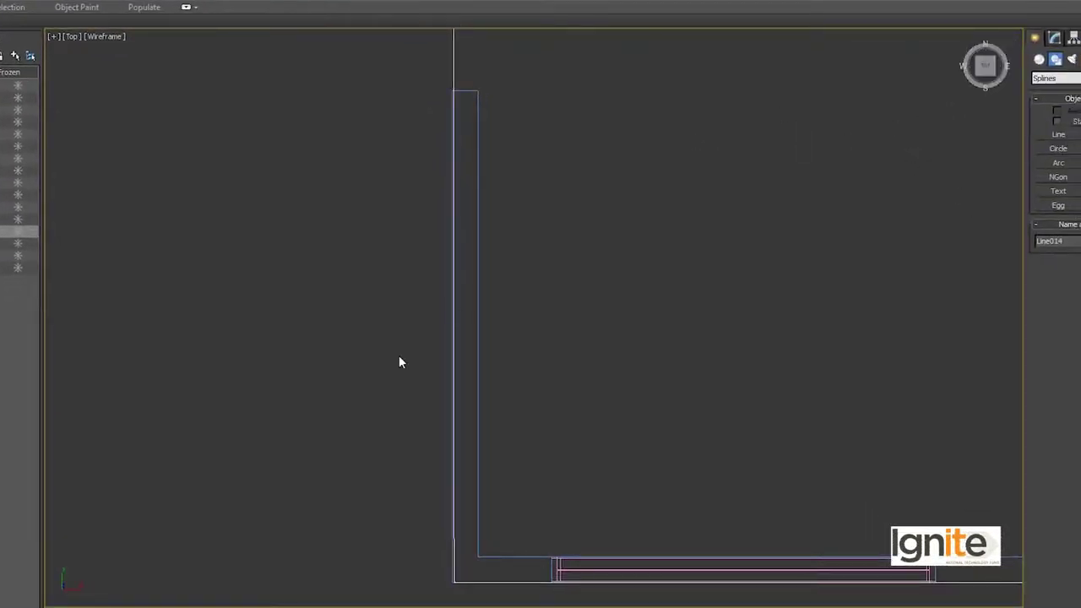
{"action": "left_click", "coordinate": [456, 91]}
{"action": "right_click", "coordinate": [451, 81]}
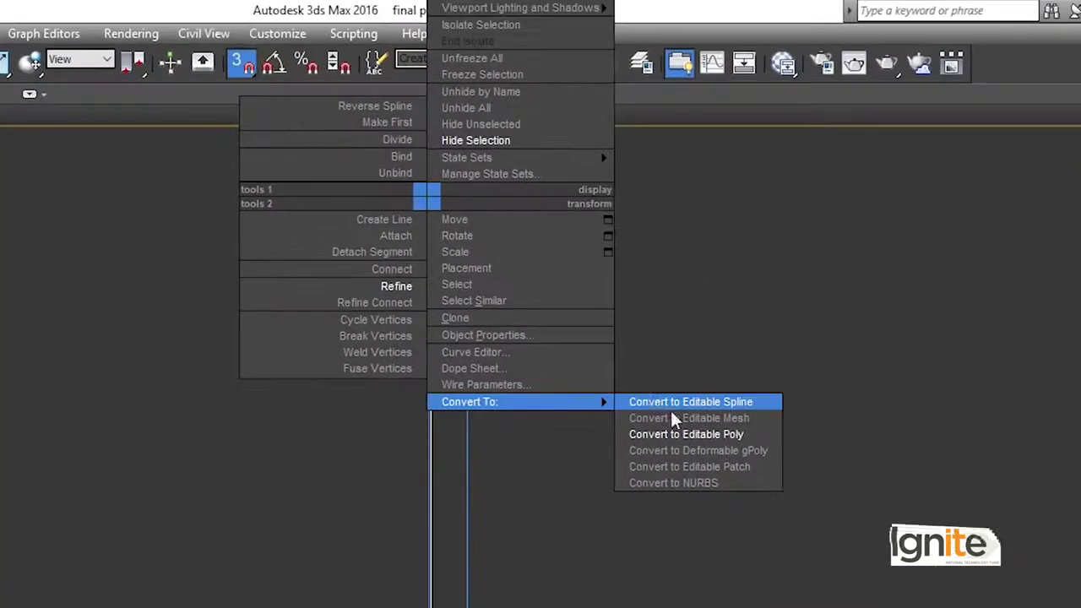
{"action": "left_click", "coordinate": [679, 434]}
Extrude the roof polygon into a slab and return to the four-viewport layout.
{"action": "left_click", "coordinate": [1027, 248]}
{"action": "left_click", "coordinate": [632, 187]}
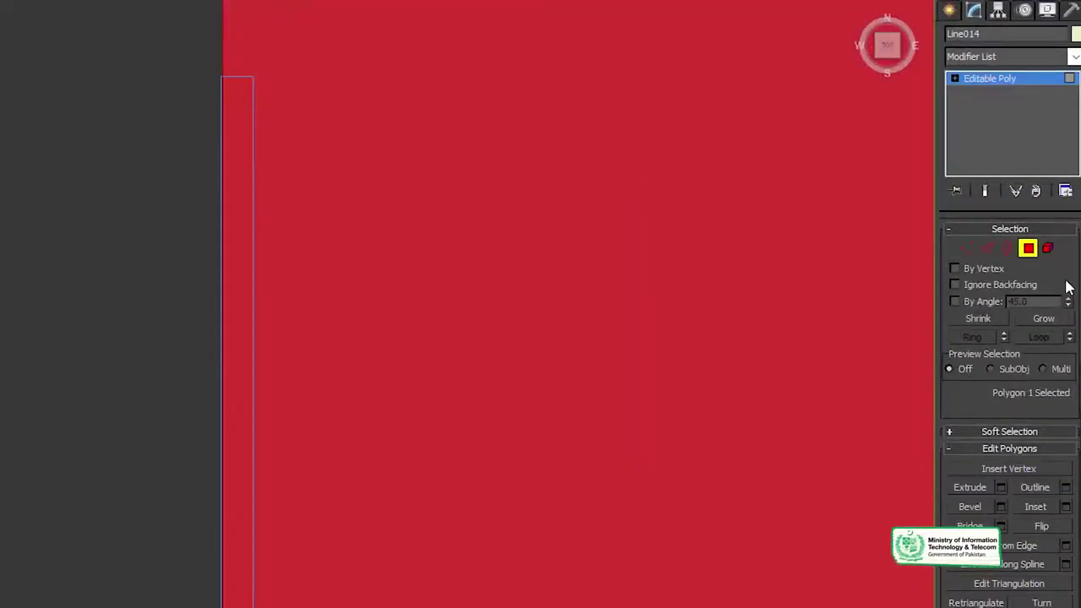
{"action": "left_click", "coordinate": [1002, 489]}
{"action": "type", "text": "1'0\""}
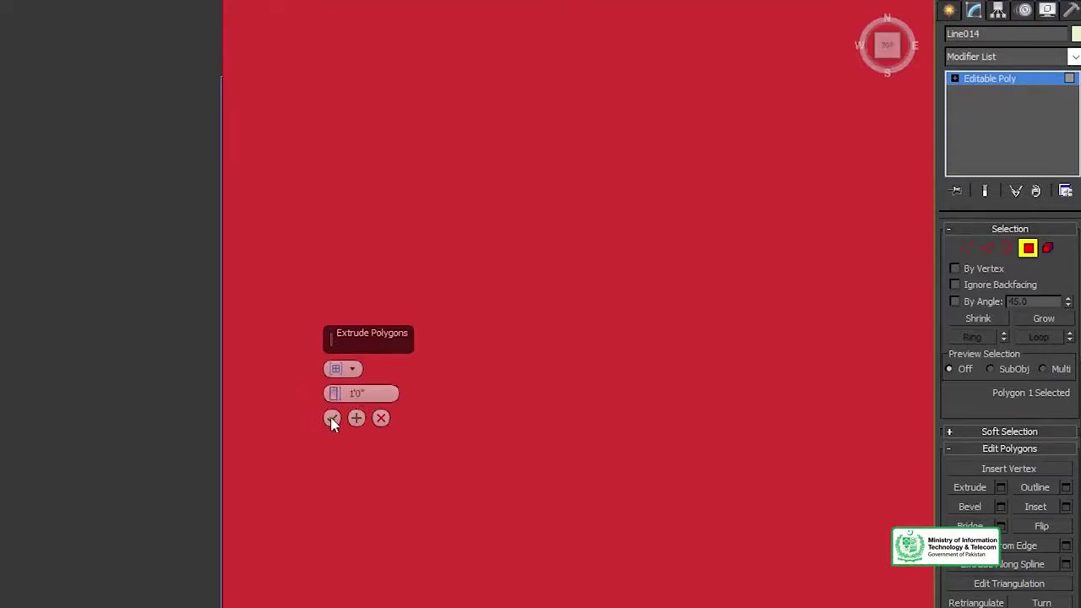
{"action": "left_click", "coordinate": [332, 419]}
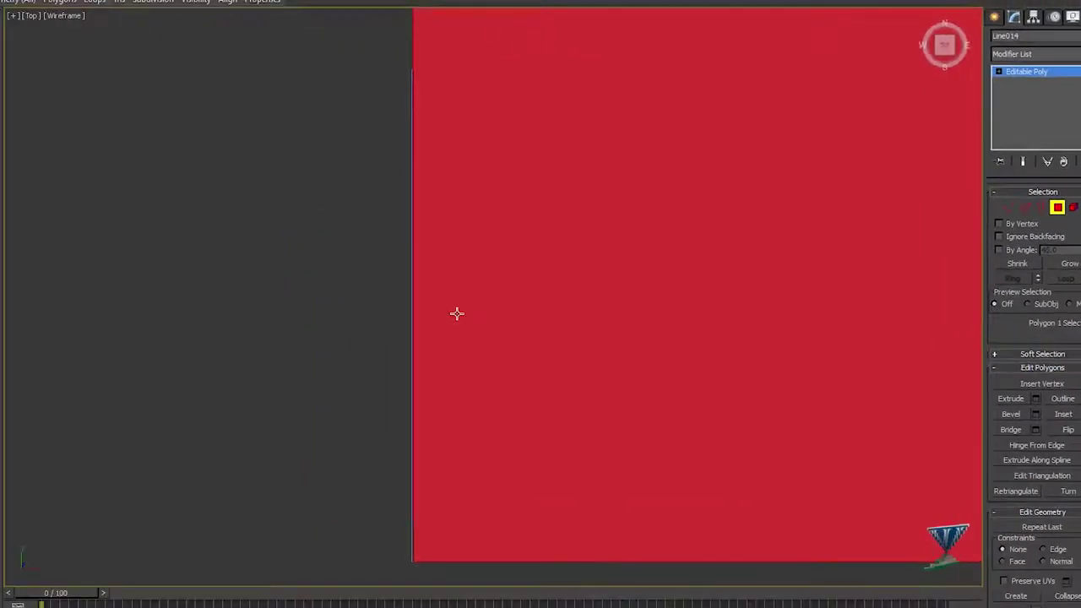
{"action": "key", "text": "alt+w"}
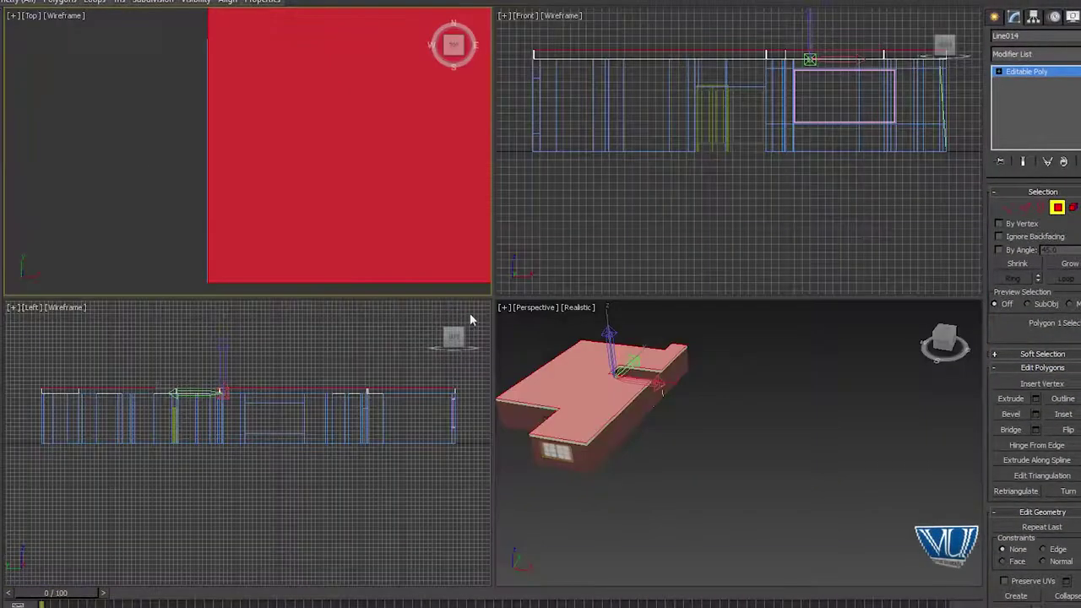
Deselect the roof, maximize the Perspective view, and orbit around the house to review the slab.
{"action": "left_click", "coordinate": [677, 431]}
{"action": "key", "text": "alt+w"}
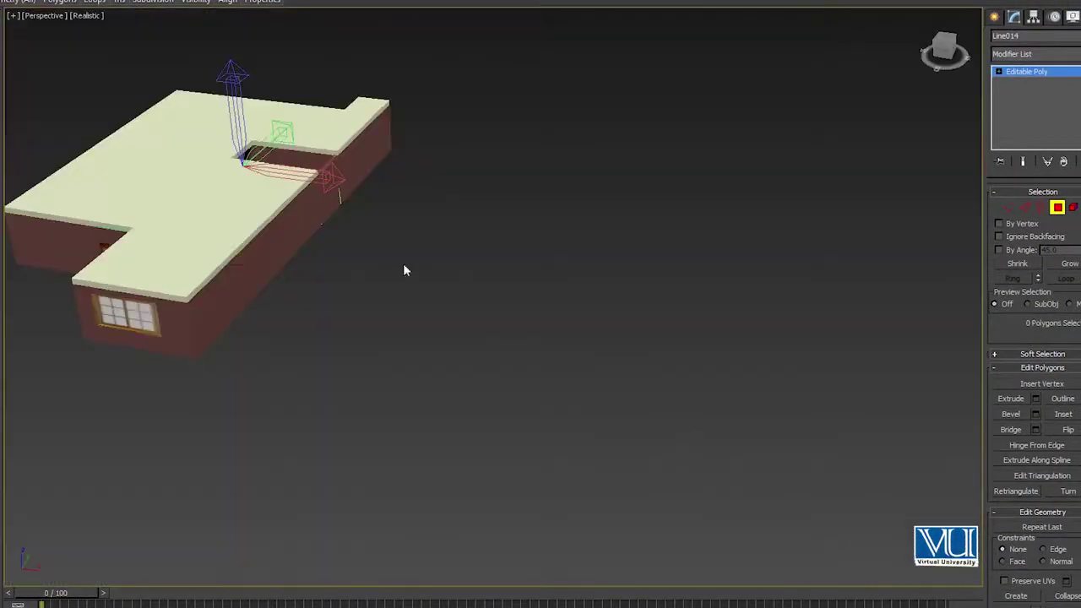
{"action": "middle_click_drag", "start_coordinate": [403, 268], "coordinate": [578, 297]}
{"action": "middle_click_drag", "start_coordinate": [524, 265], "coordinate": [541, 304]}
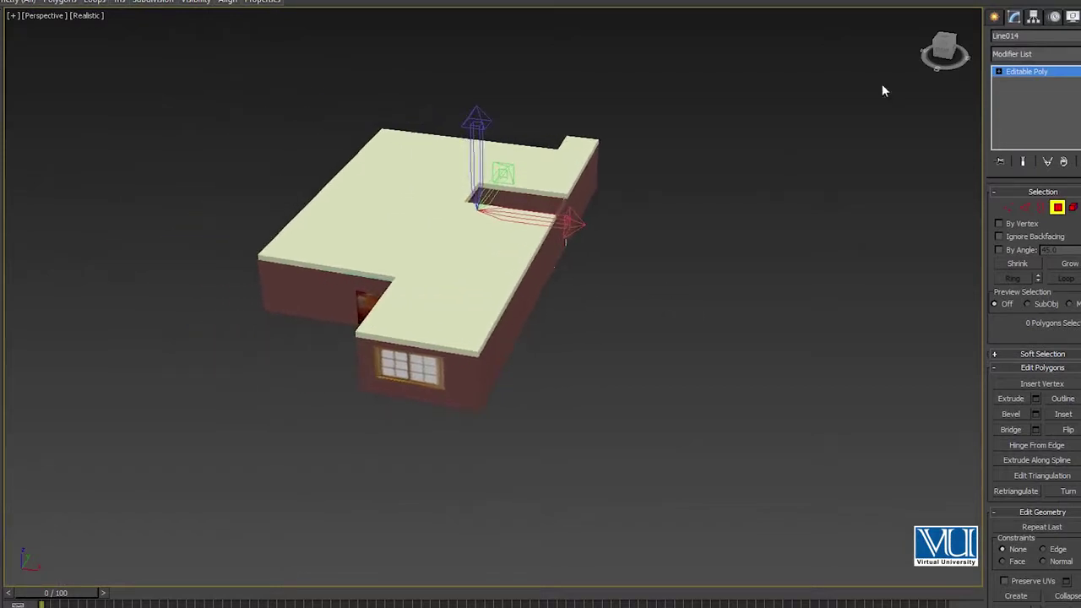
{"action": "left_click_drag", "start_coordinate": [936, 57], "coordinate": [683, 175]}
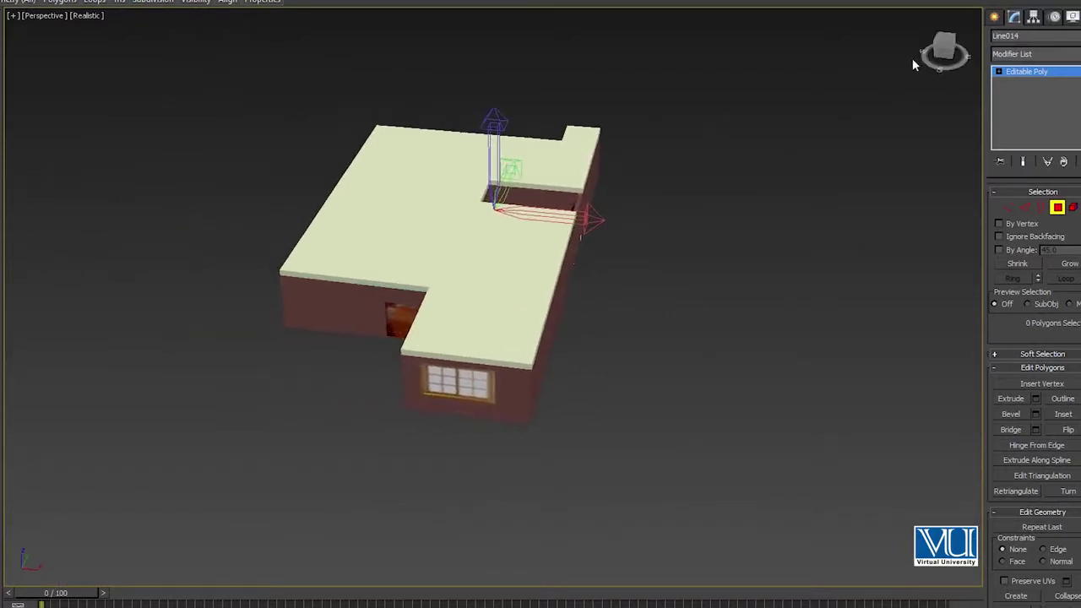
{"action": "left_click_drag", "start_coordinate": [943, 52], "coordinate": [495, 296]}
{"action": "scroll", "coordinate": [481, 253], "scroll_direction": "up", "scroll_amount": 3}
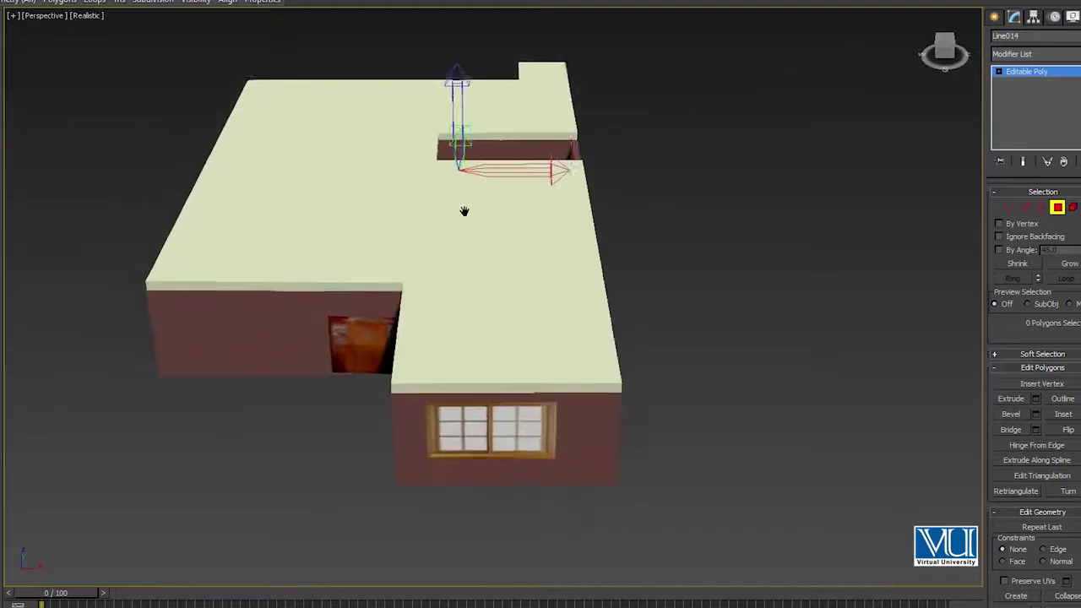
{"action": "scroll", "coordinate": [465, 212], "scroll_direction": "up", "scroll_amount": 2}
{"action": "mouse_move", "coordinate": [949, 56]}
{"action": "left_mouse_down"}
{"action": "mouse_move", "coordinate": [935, 44]}
{"action": "mouse_move", "coordinate": [521, 437]}
{"action": "left_mouse_up"}
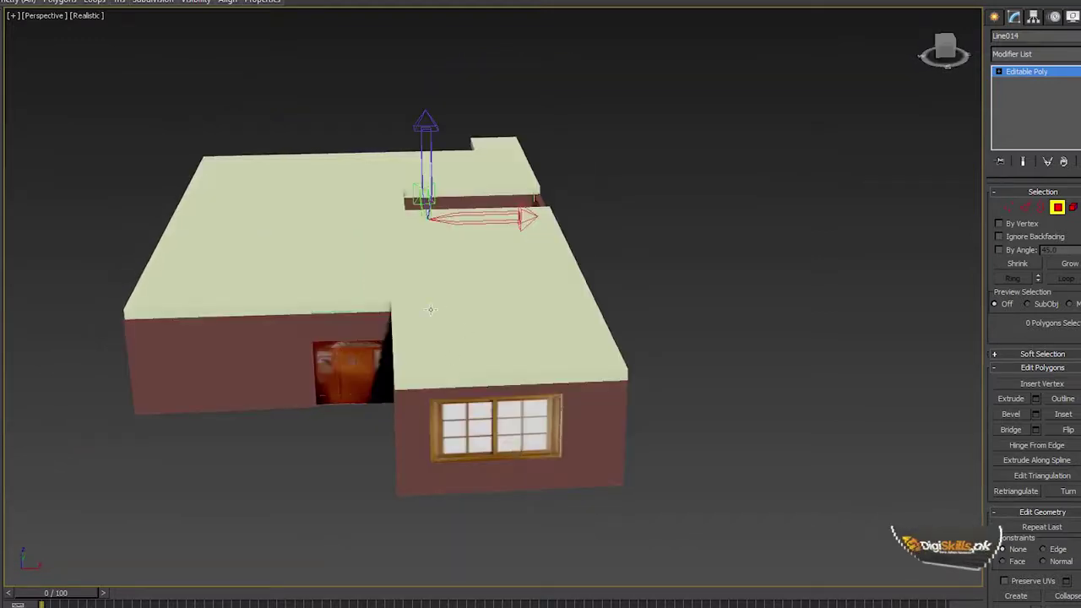